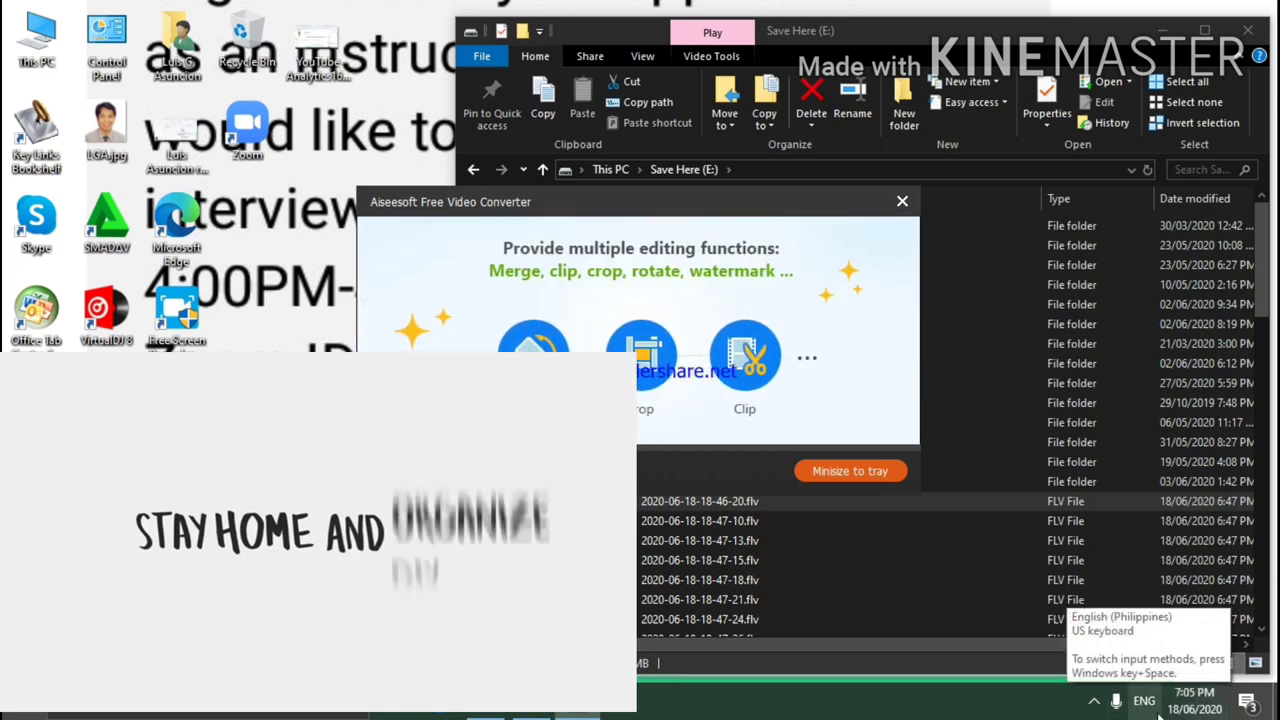
- Open Kindle Create and start a new project from file with the book type Novels, Essays, Poetry, Narrative Non-fiction
{"action": "left_click", "coordinate": [1096, 700]}
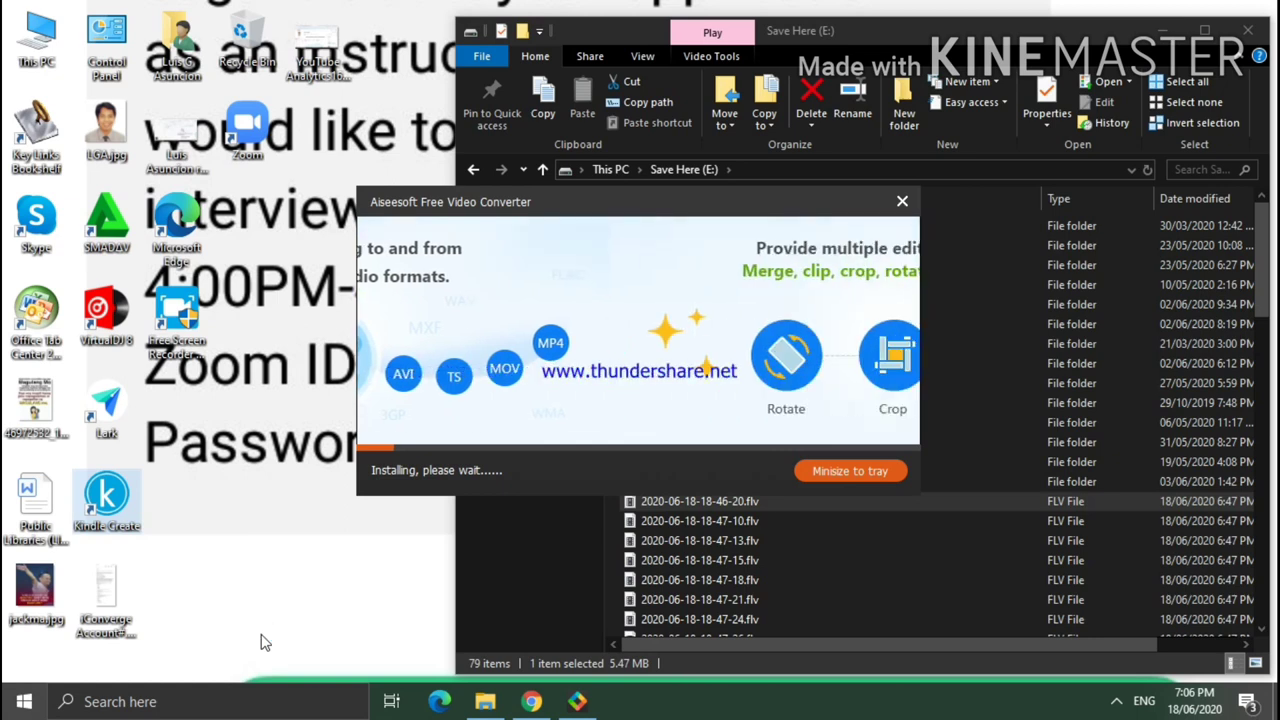
{"action": "left_click", "coordinate": [104, 505]}
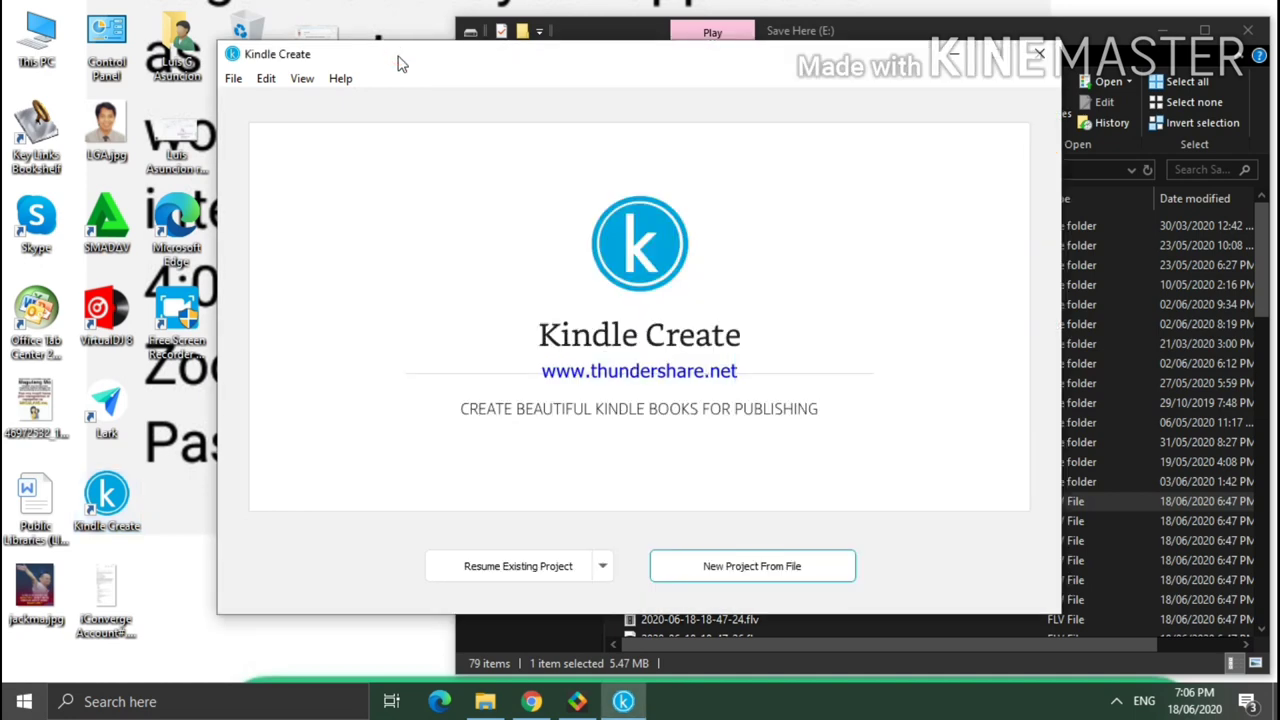
{"action": "left_click", "coordinate": [741, 567]}
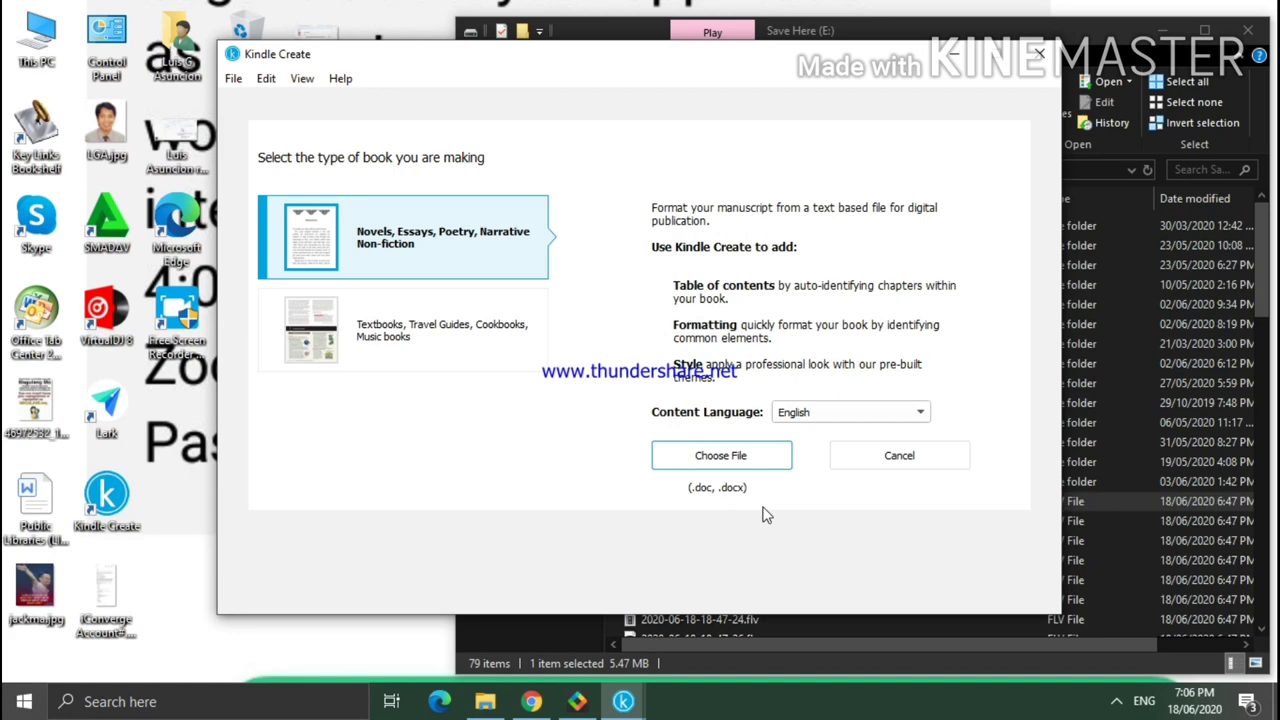
{"action": "left_click", "coordinate": [378, 342]}
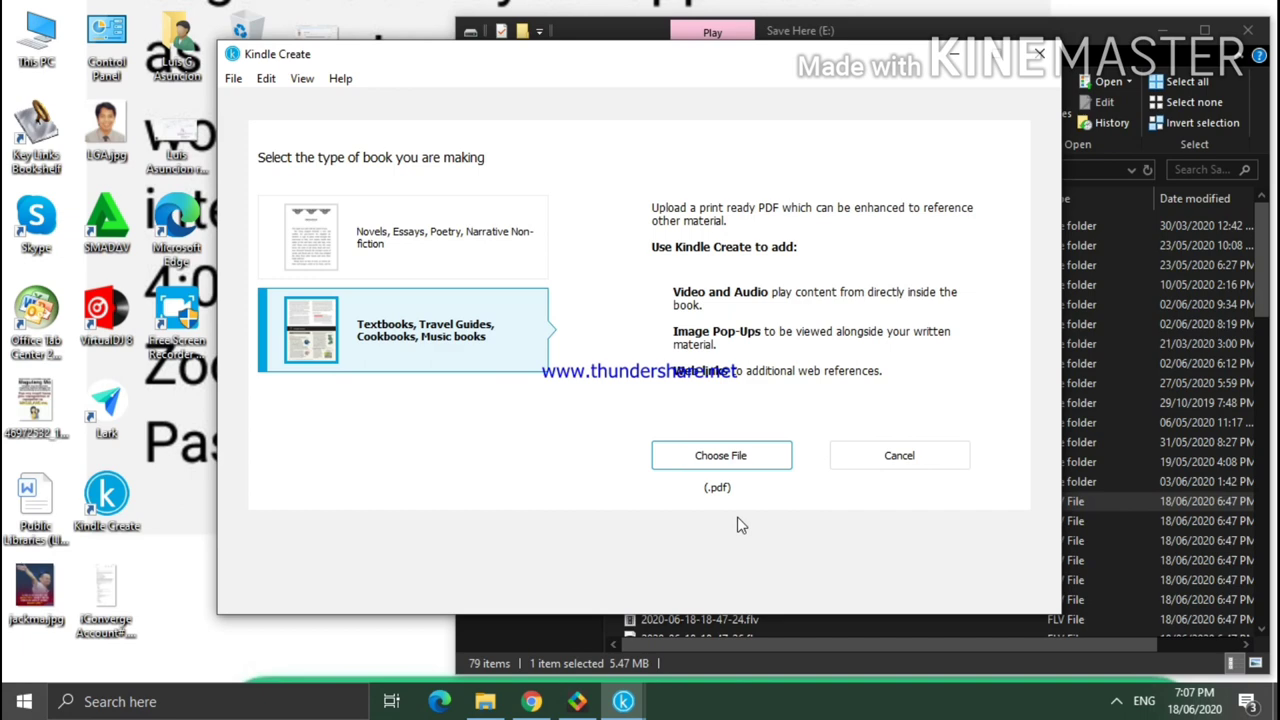
{"action": "left_click", "coordinate": [486, 246]}
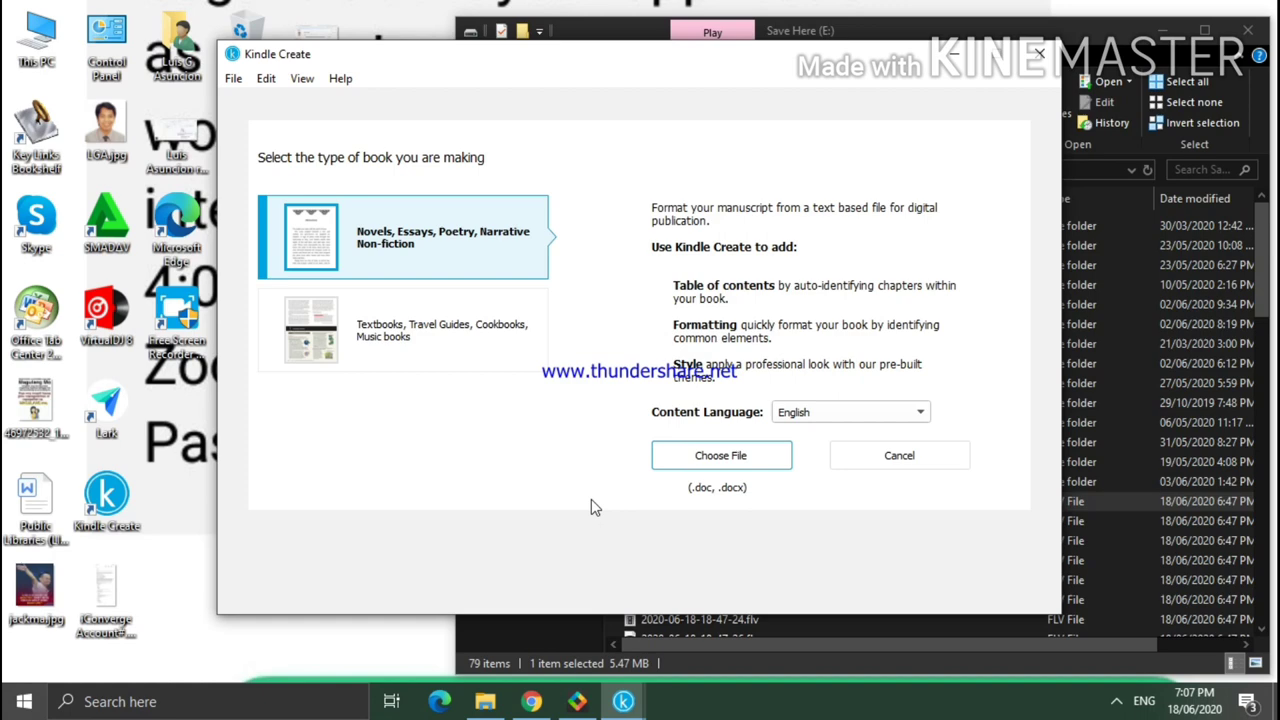
- Import the manuscript Book Wizards.doc from the Book Wizards folder and continue past the import screen
{"action": "left_click", "coordinate": [735, 462]}
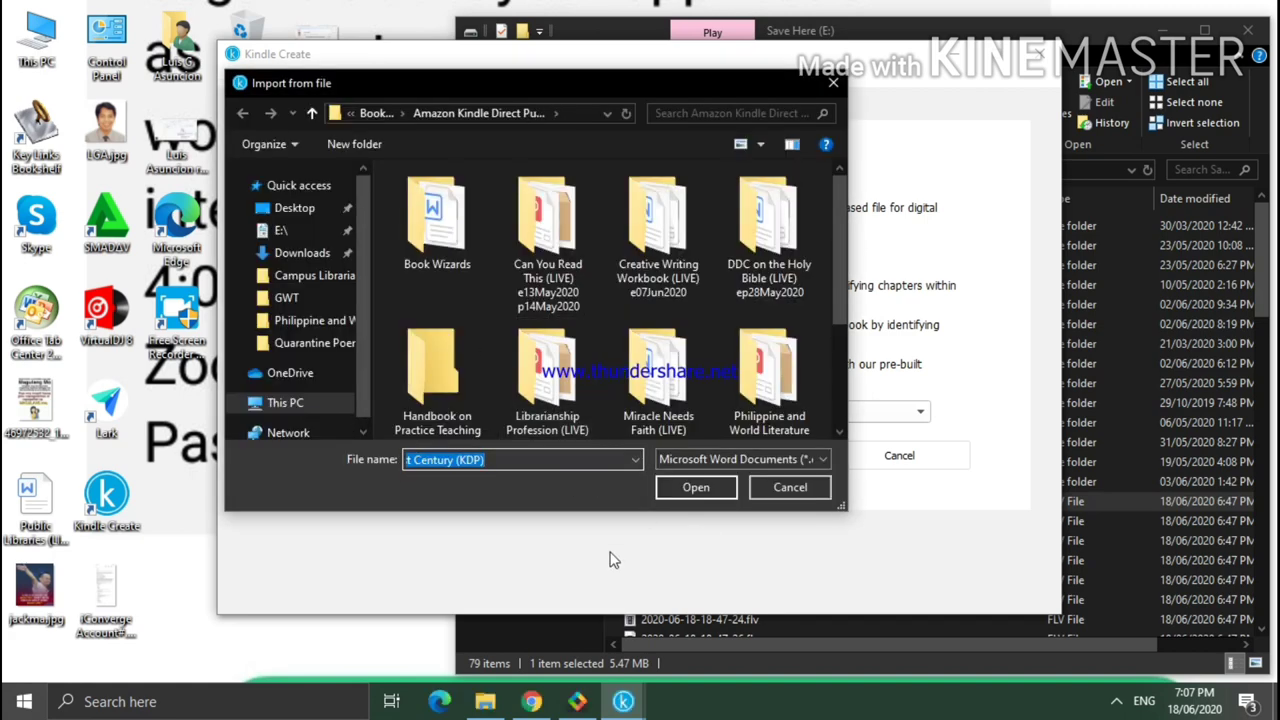
{"action": "double_click", "coordinate": [407, 222]}
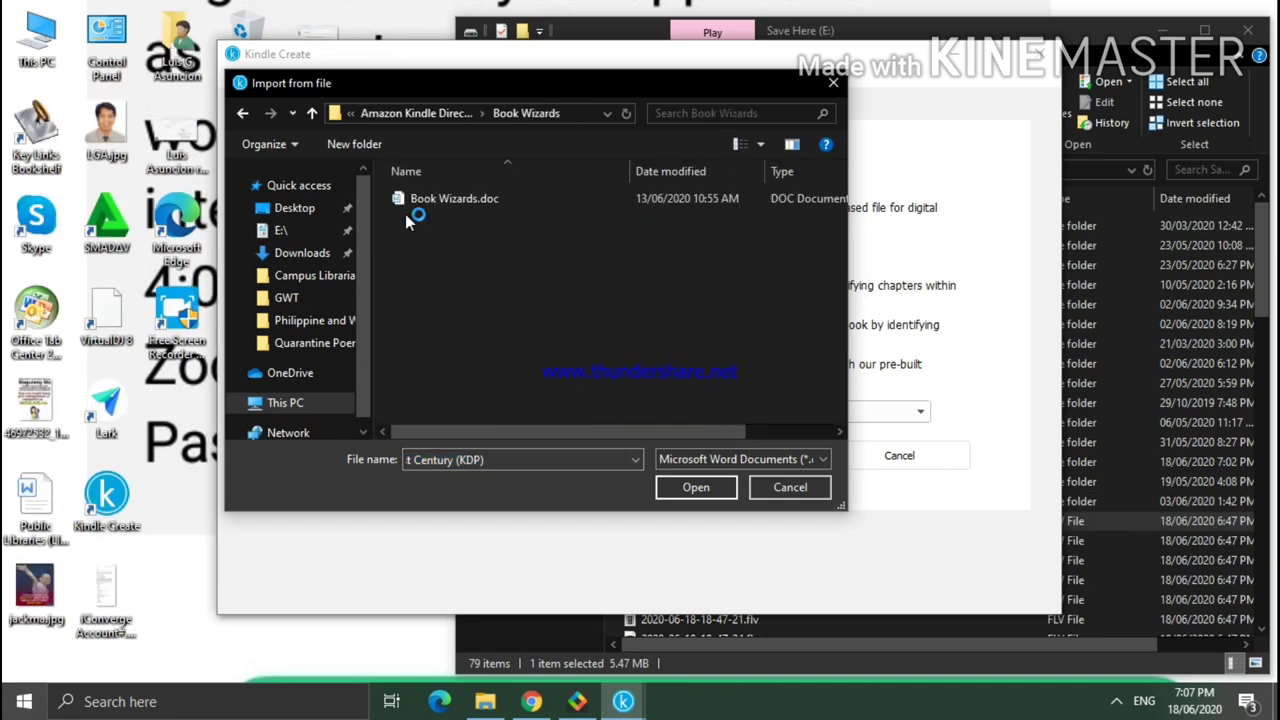
{"action": "left_click", "coordinate": [437, 200]}
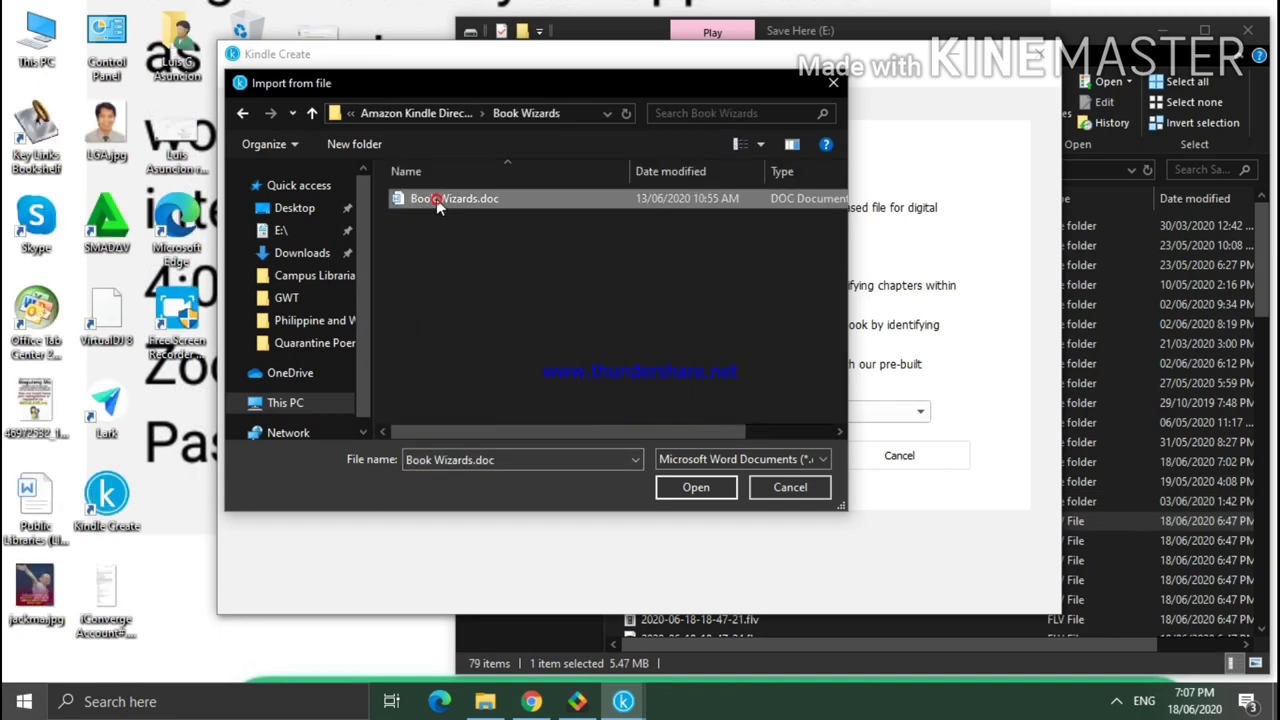
{"action": "left_click", "coordinate": [722, 491]}
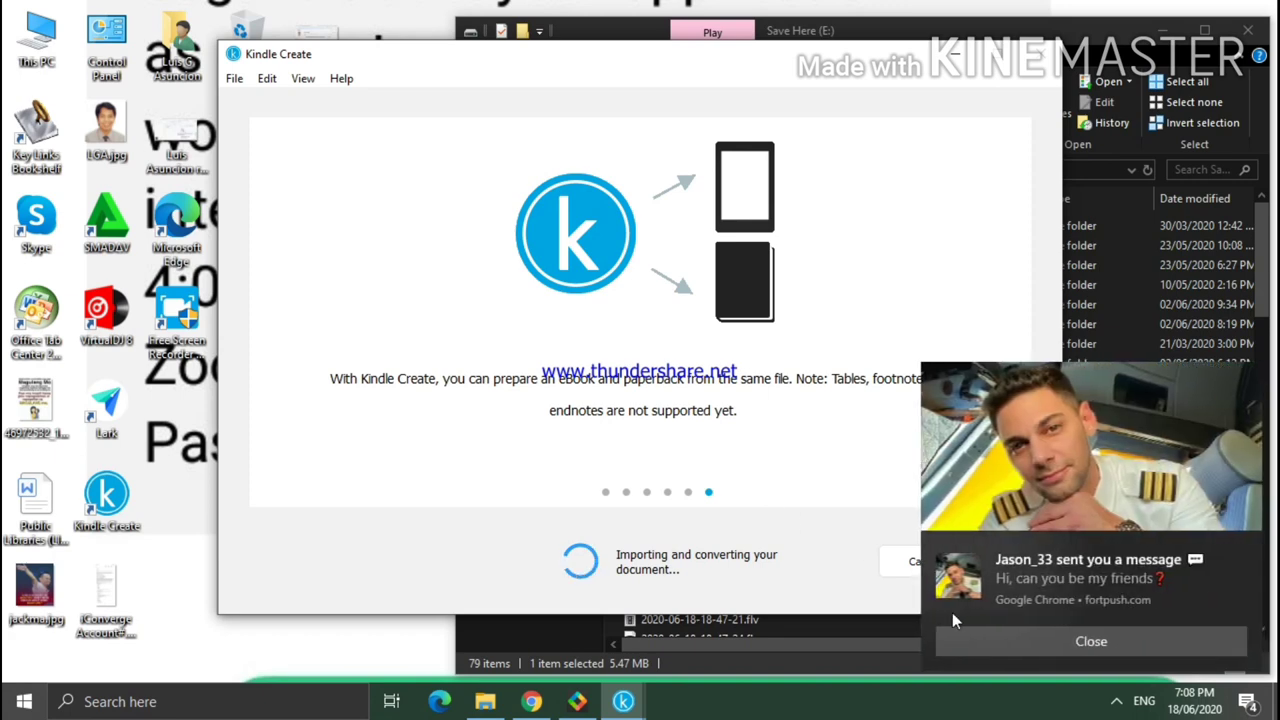
{"action": "left_click", "coordinate": [1103, 644]}
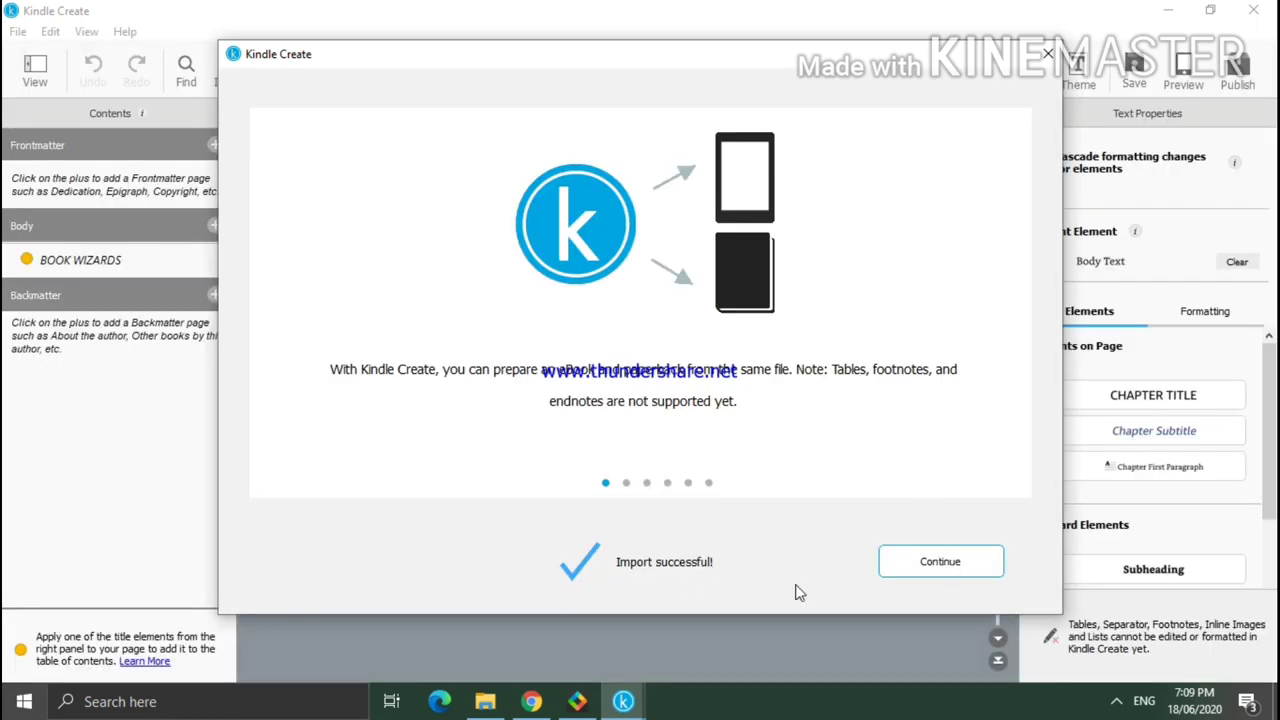
{"action": "left_click", "coordinate": [940, 562]}
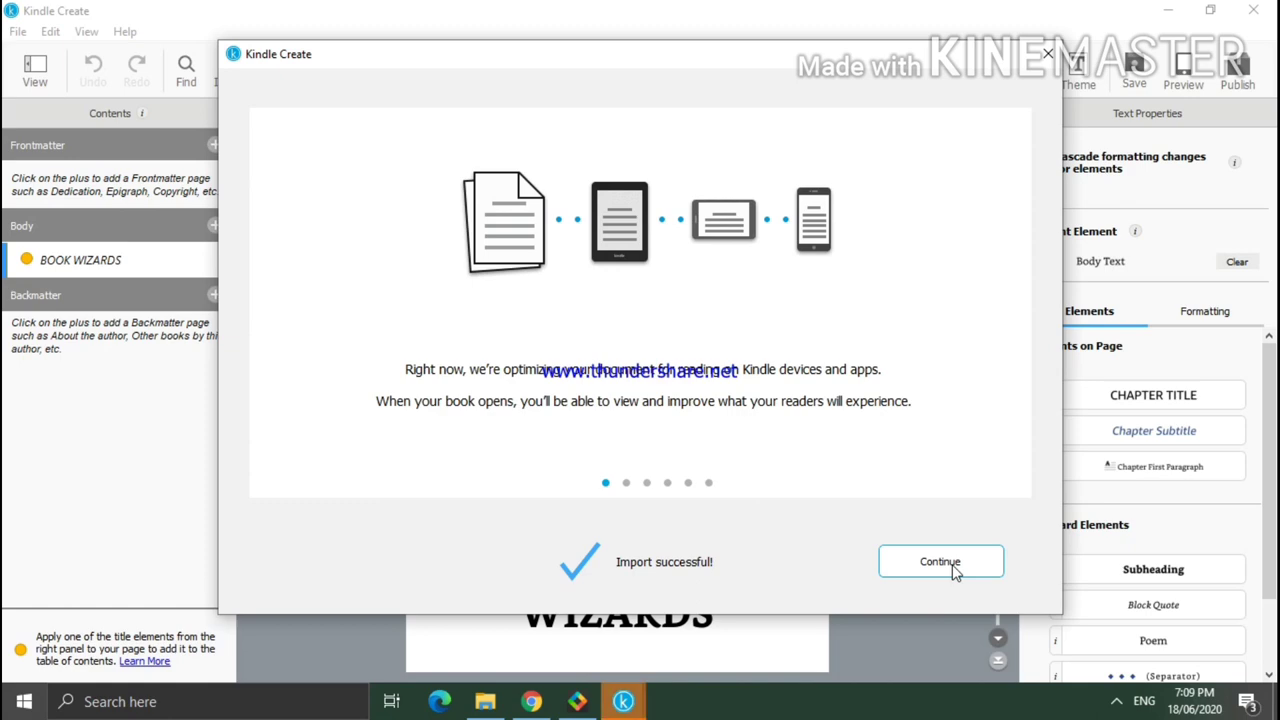
{"action": "left_click", "coordinate": [952, 568]}
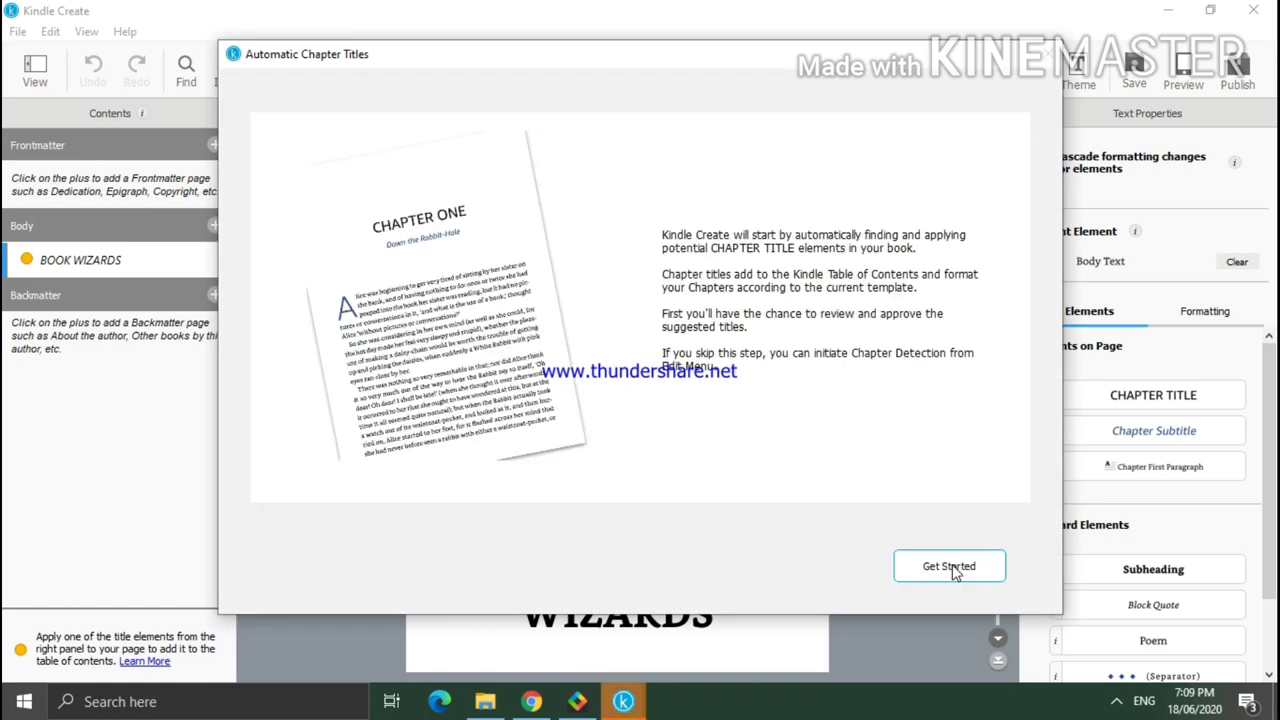
- Run the automatic chapter title detection and accept all suggested chapter titles
{"action": "left_click", "coordinate": [950, 567]}
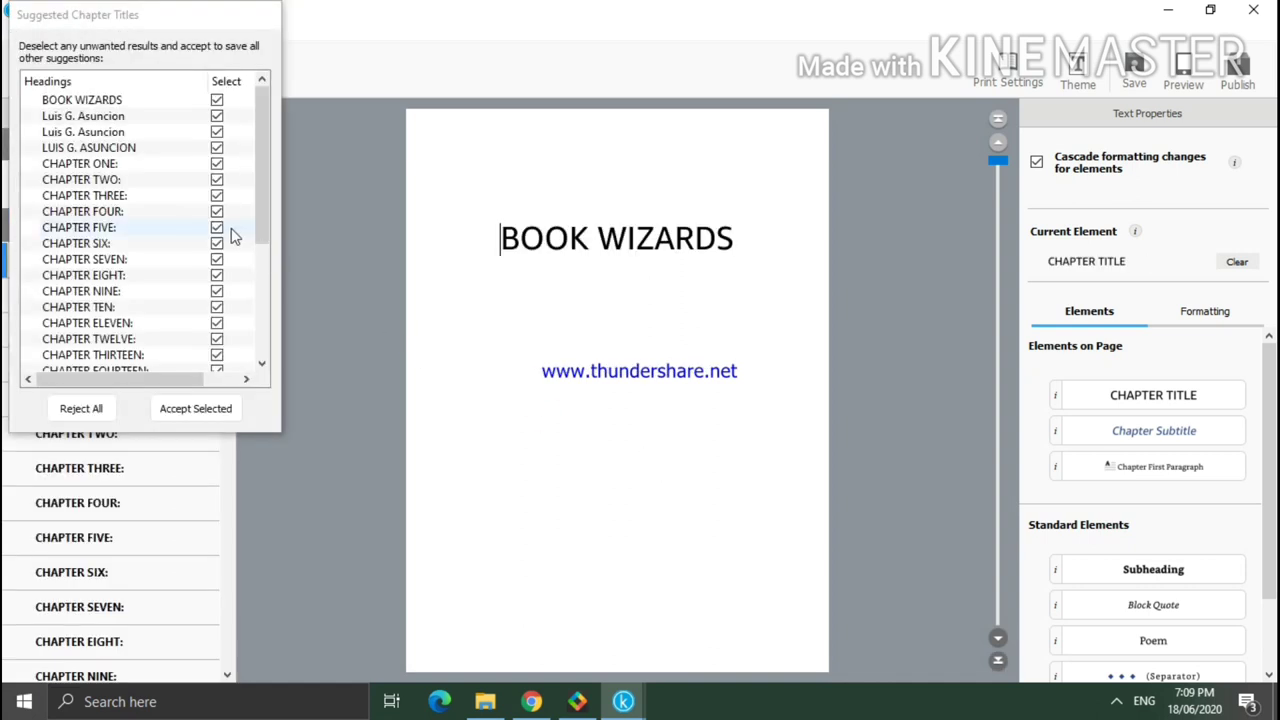
{"action": "left_click", "coordinate": [196, 409]}
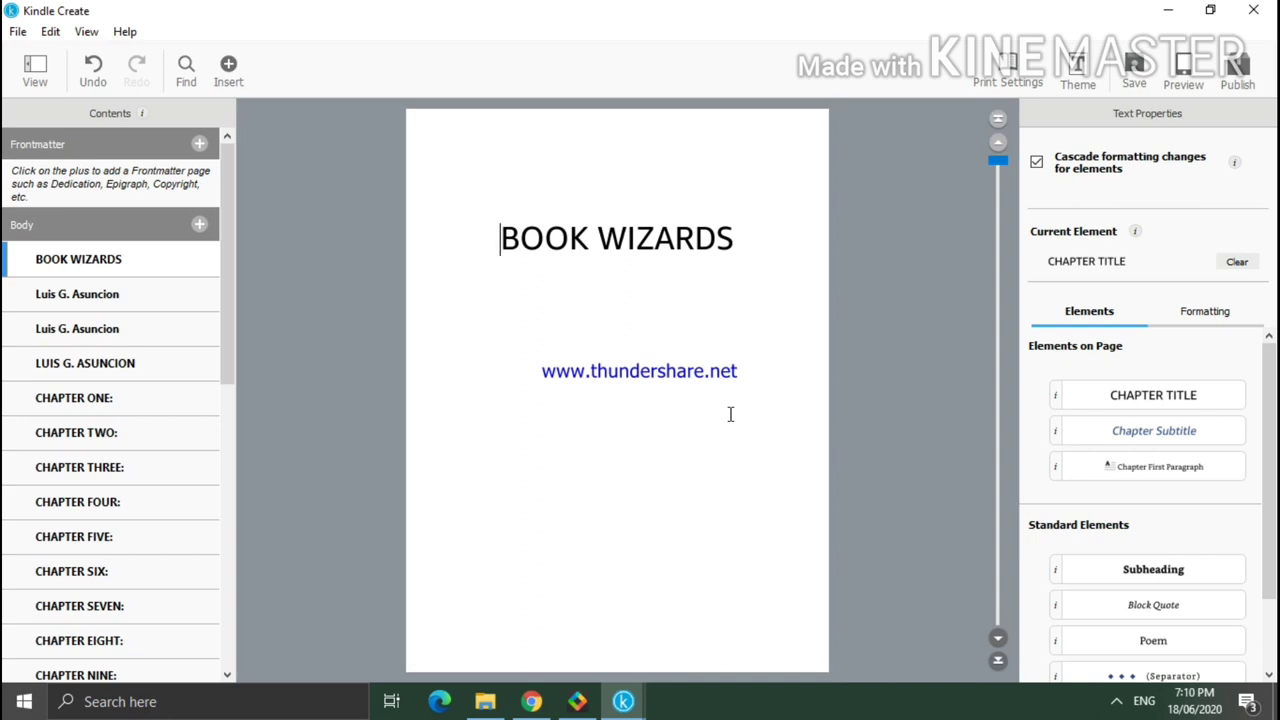
{"action": "left_click", "coordinate": [229, 655]}
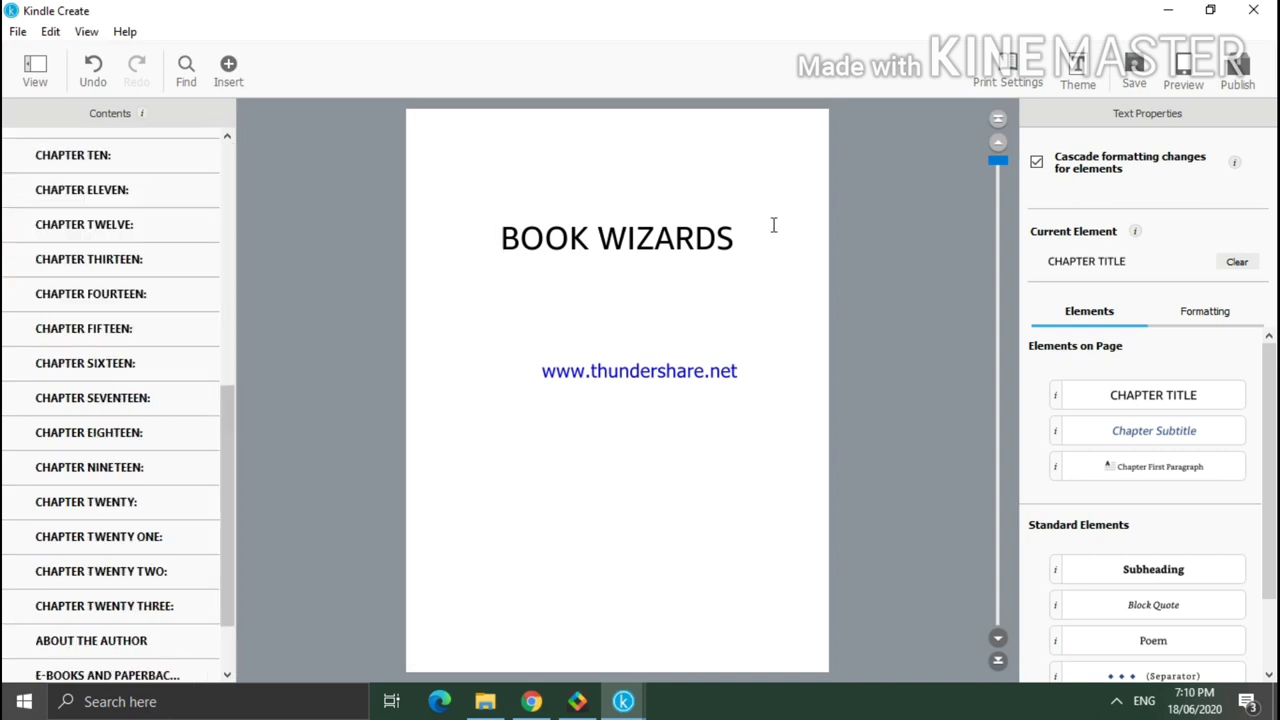
- Save the project as Book Wizards_KC.kcb in the Book Wizards folder
{"action": "left_click", "coordinate": [1130, 80]}
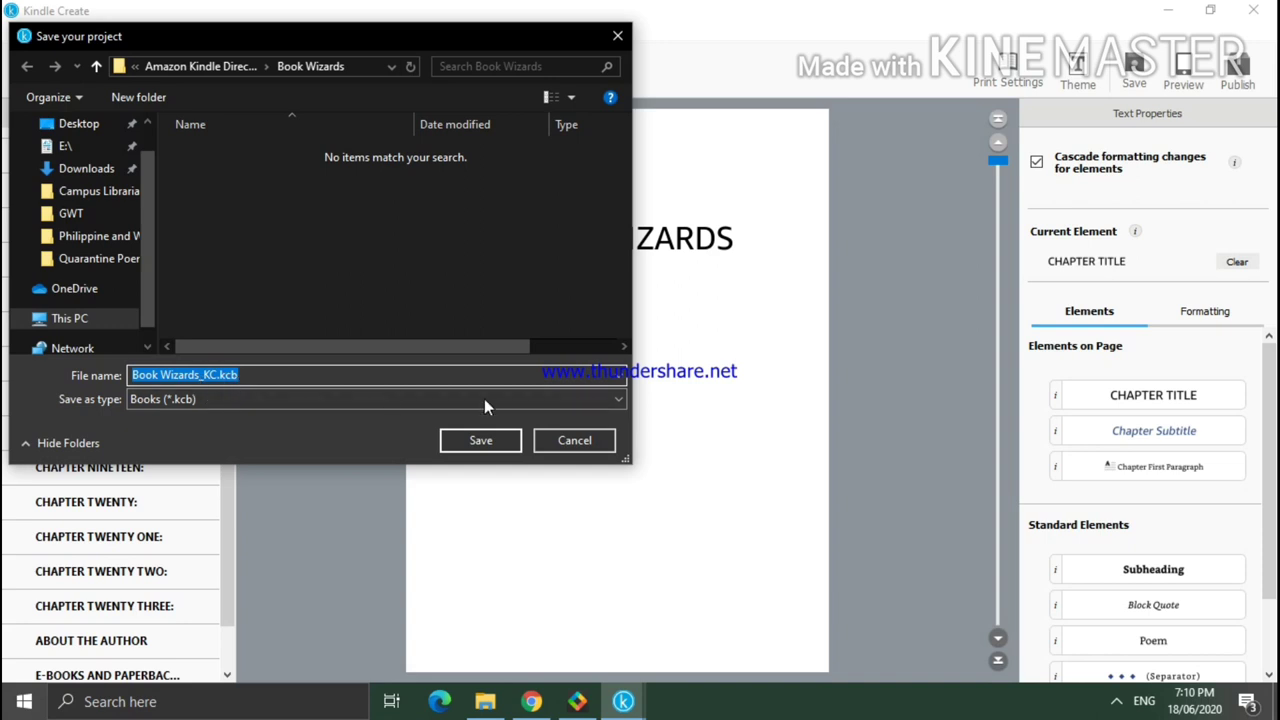
{"action": "left_click", "coordinate": [512, 444]}
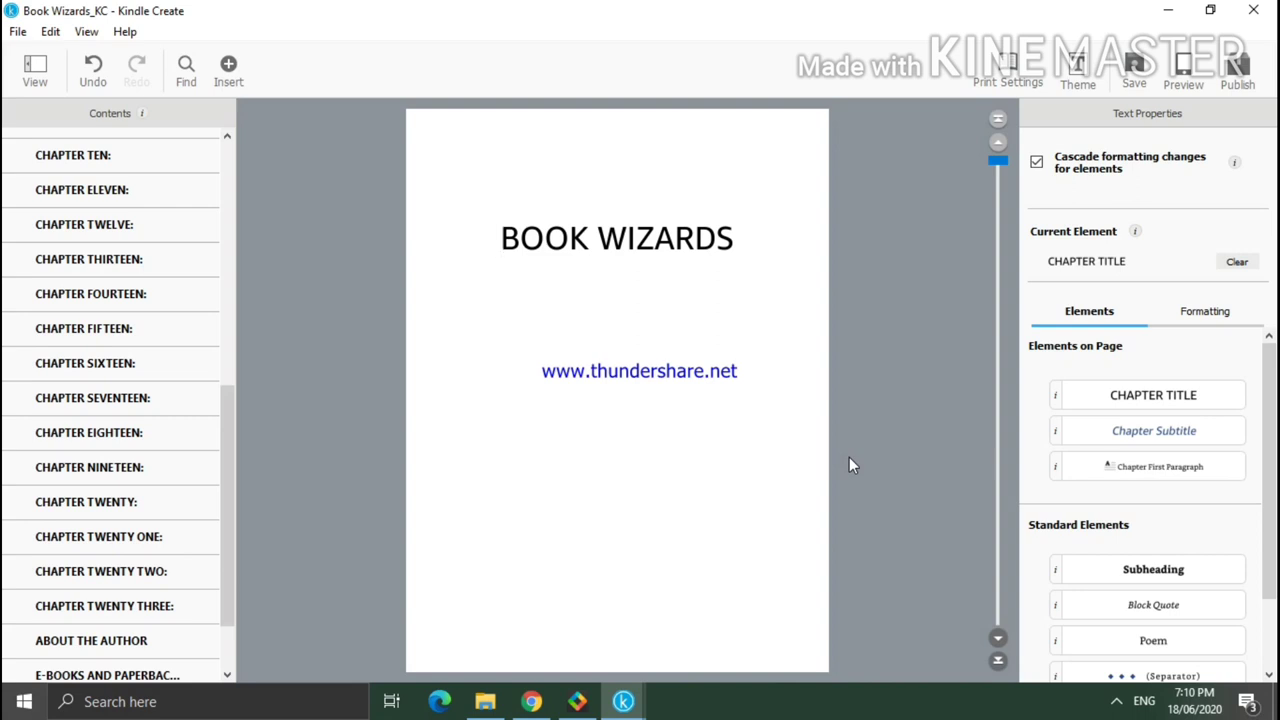
- Preview the book on the tablet device and page forward from the title page to Chapter Three
{"action": "left_click", "coordinate": [1188, 80]}
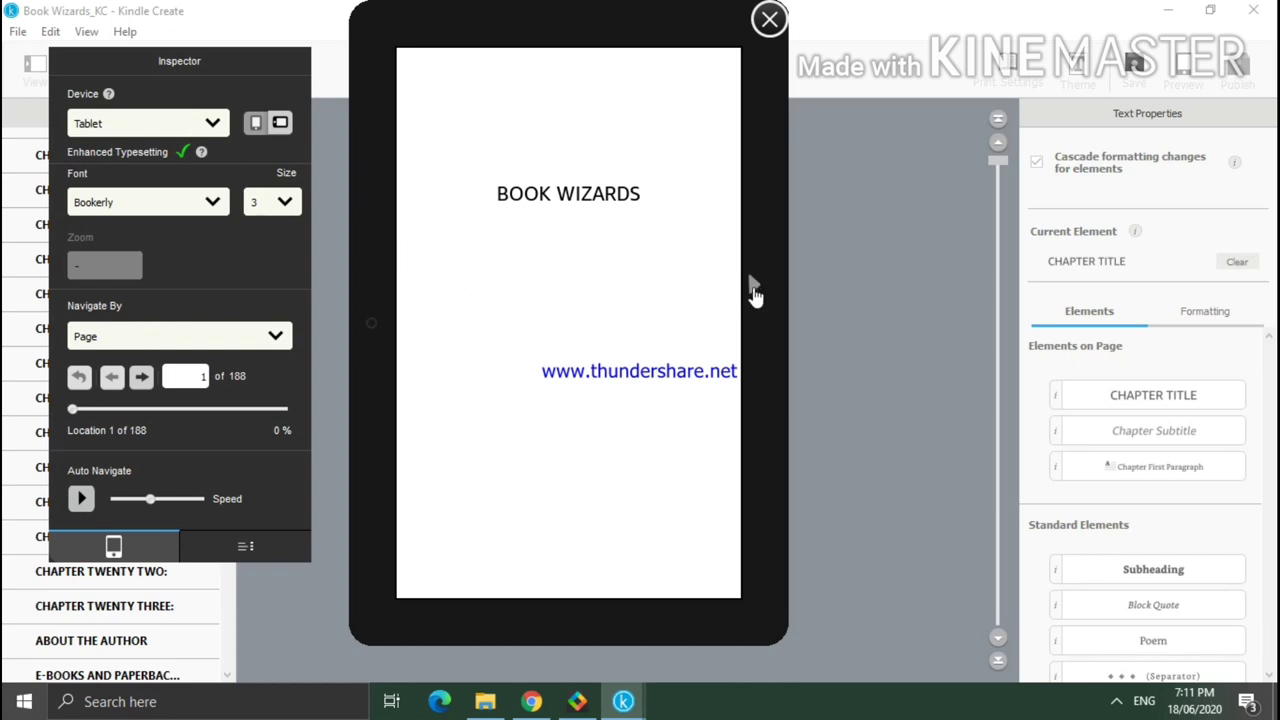
{"action": "left_click", "coordinate": [753, 290]}
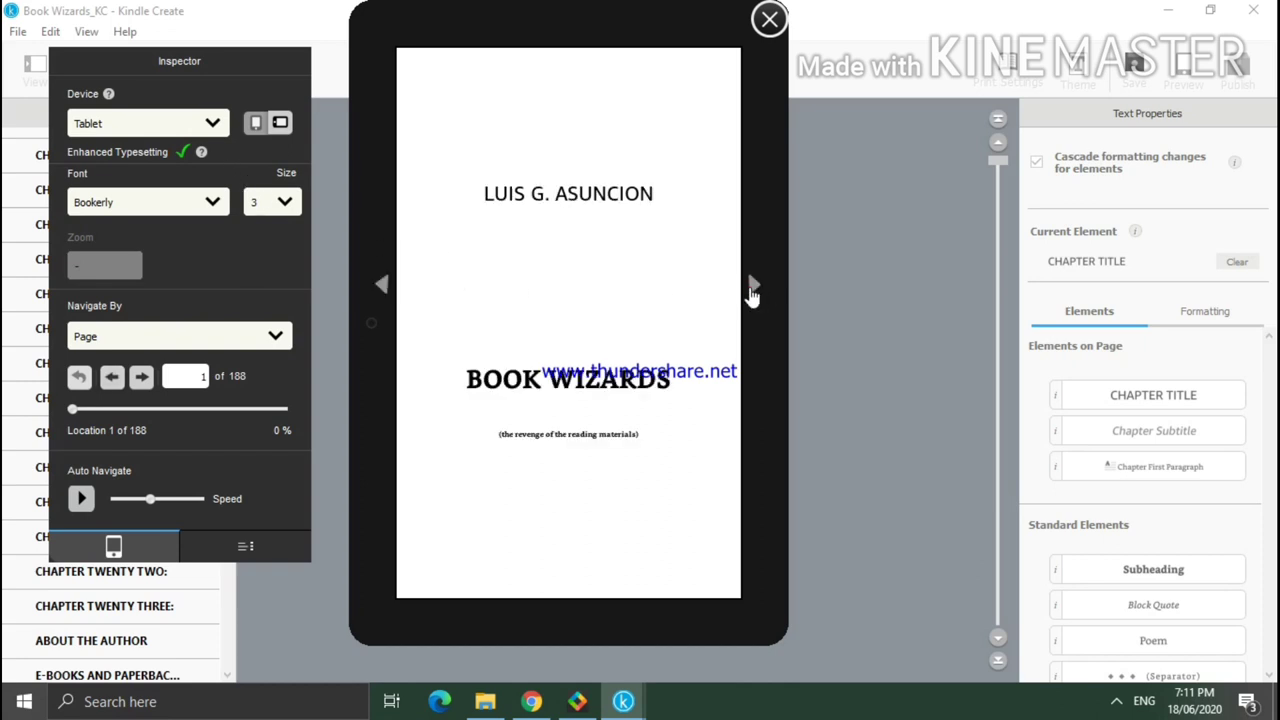
{"action": "left_click", "coordinate": [753, 288]}
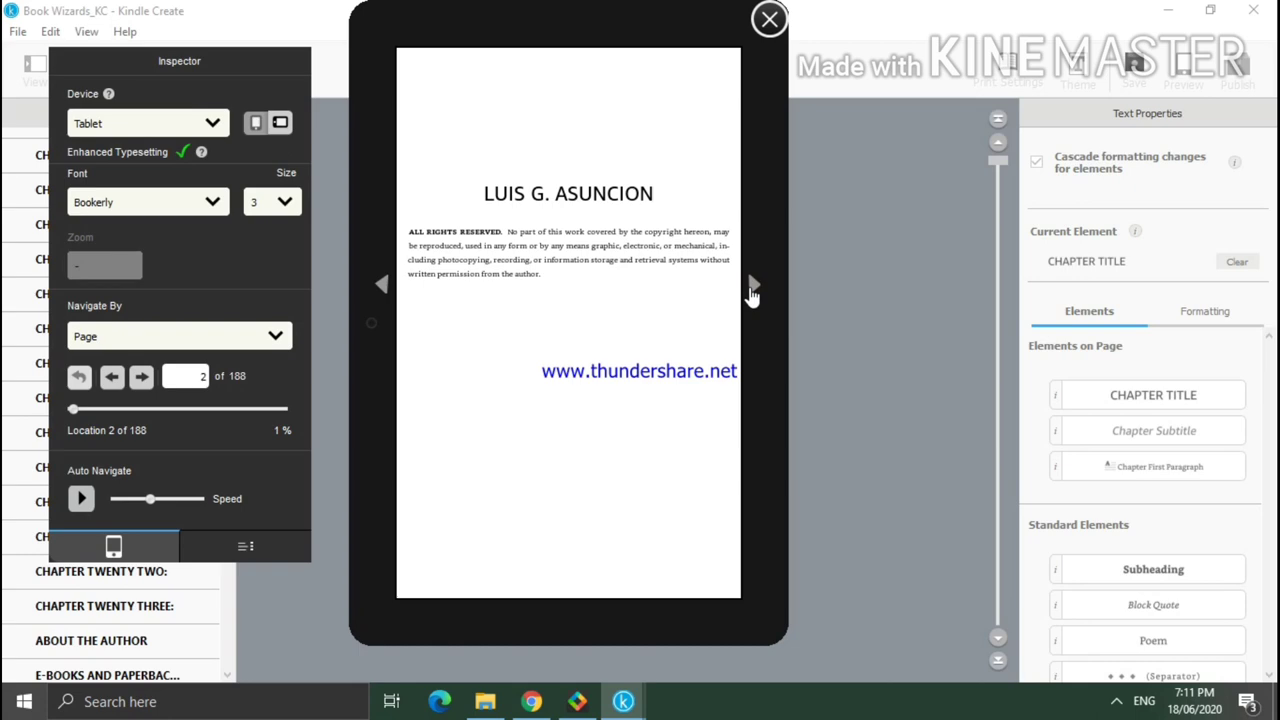
{"action": "left_click", "coordinate": [753, 290]}
{"action": "left_click", "coordinate": [753, 290]}
{"action": "left_click", "coordinate": [753, 288]}
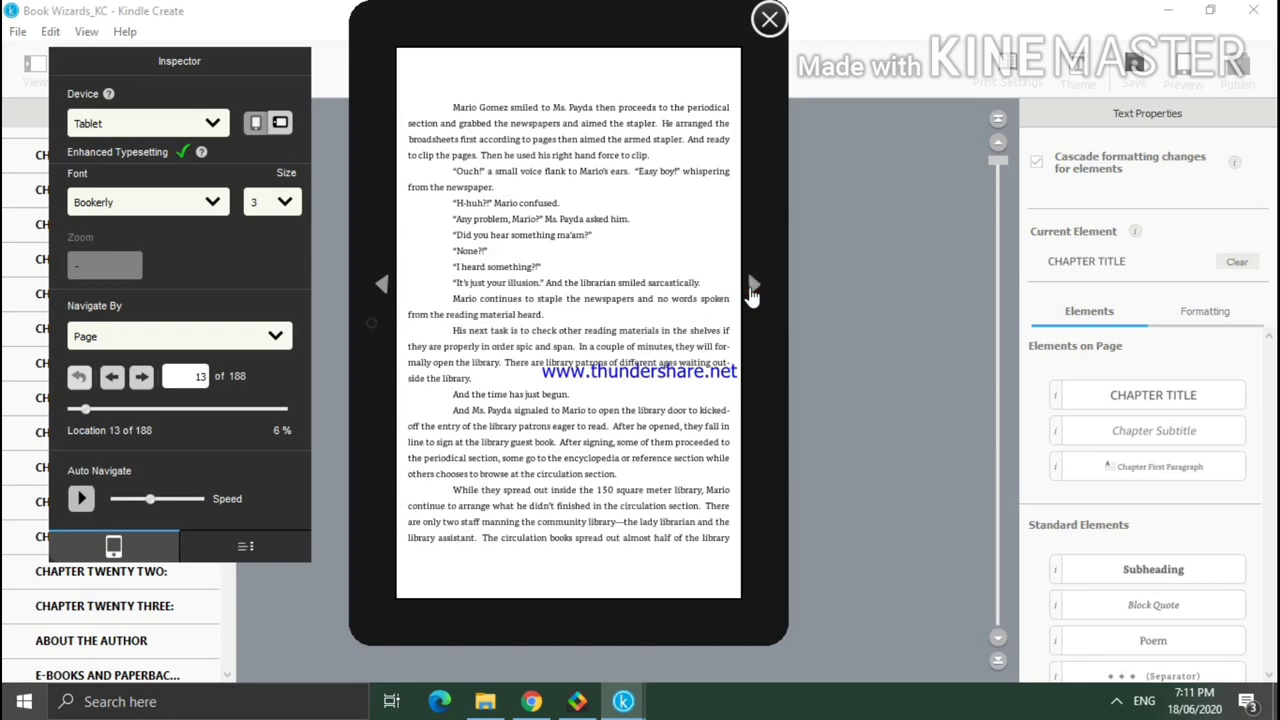
{"action": "left_click", "coordinate": [753, 288]}
{"action": "left_click", "coordinate": [753, 288]}
{"action": "left_click", "coordinate": [753, 290]}
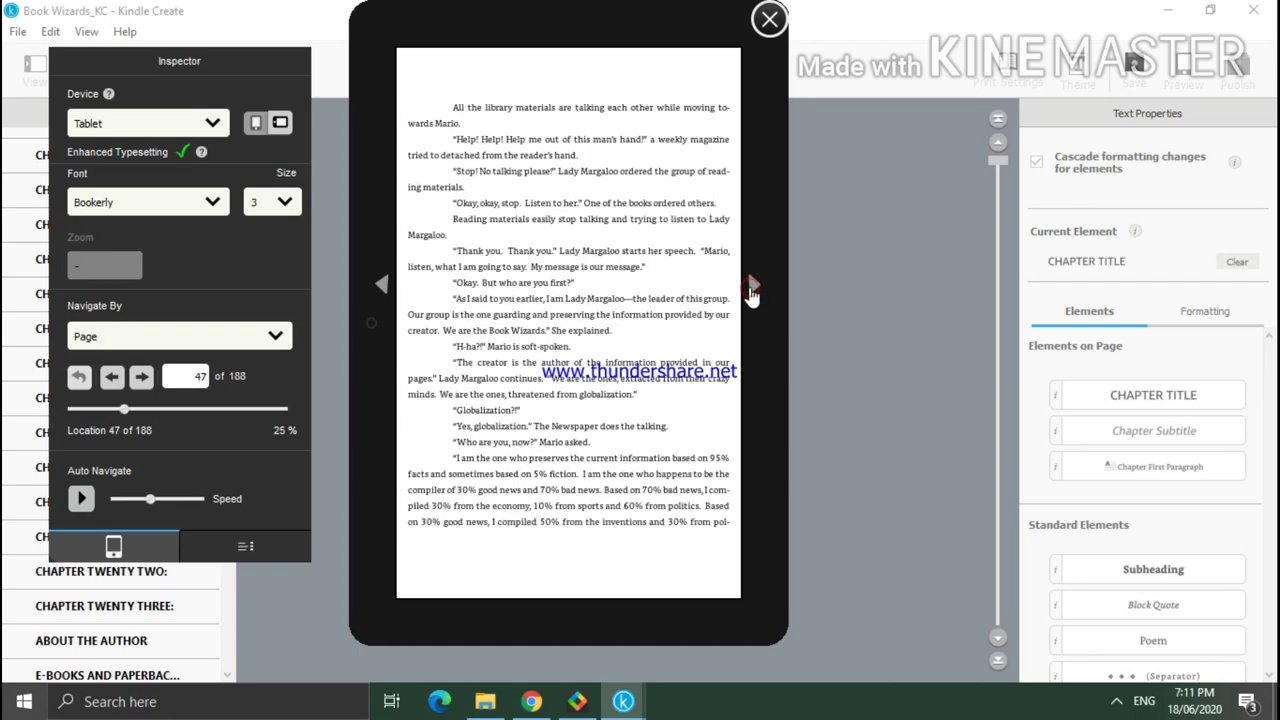
{"action": "left_click", "coordinate": [753, 290]}
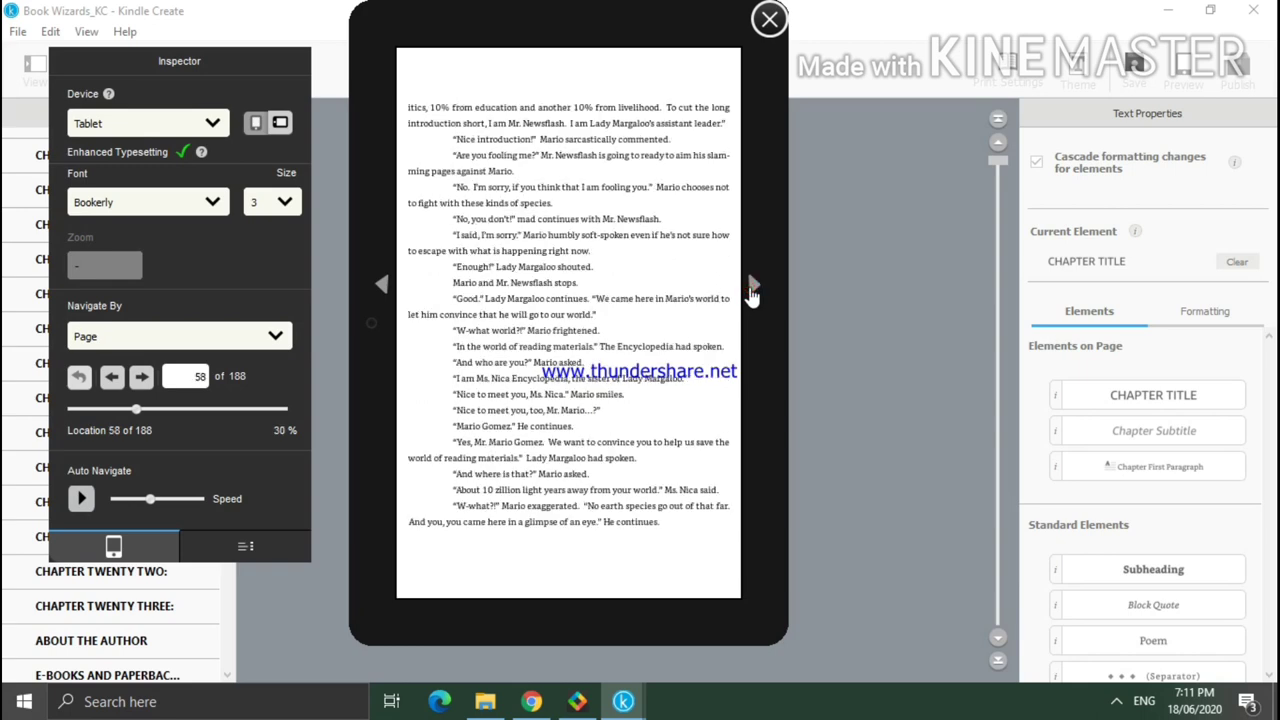
{"action": "left_click", "coordinate": [753, 290]}
{"action": "left_click", "coordinate": [753, 290]}
{"action": "left_click", "coordinate": [753, 290]}
{"action": "left_click", "coordinate": [753, 290]}
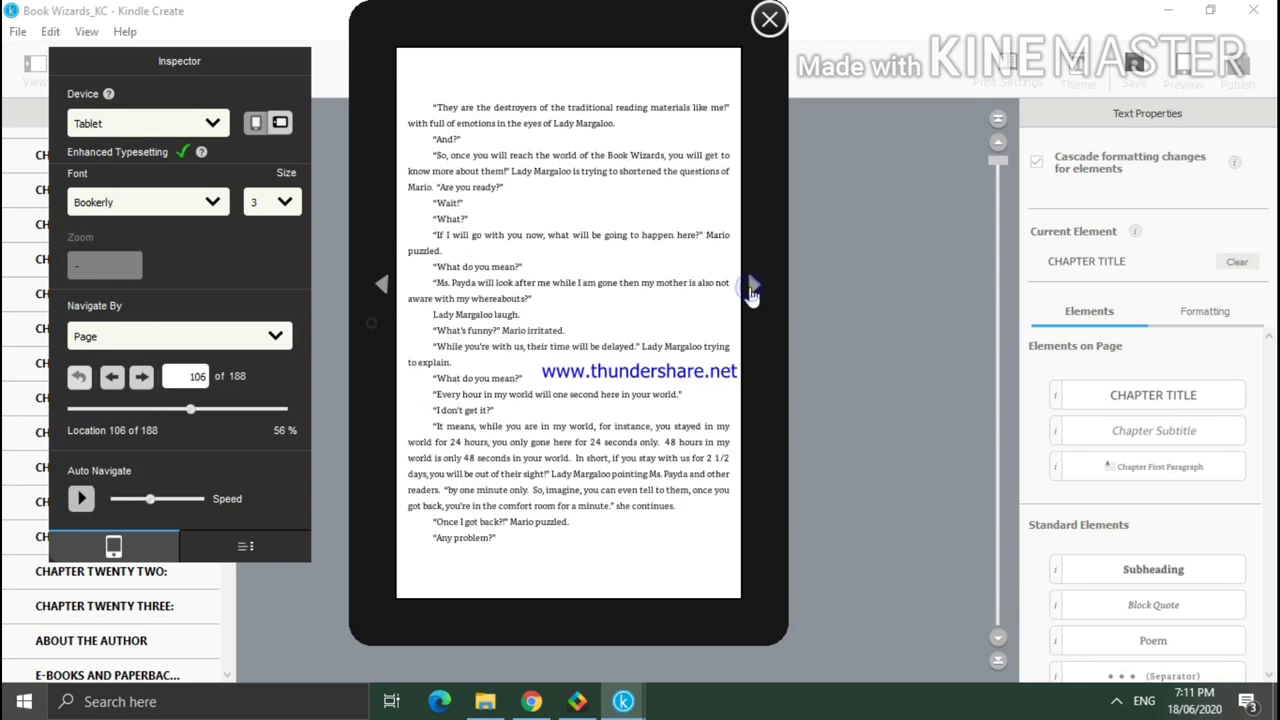
{"action": "left_click", "coordinate": [753, 290]}
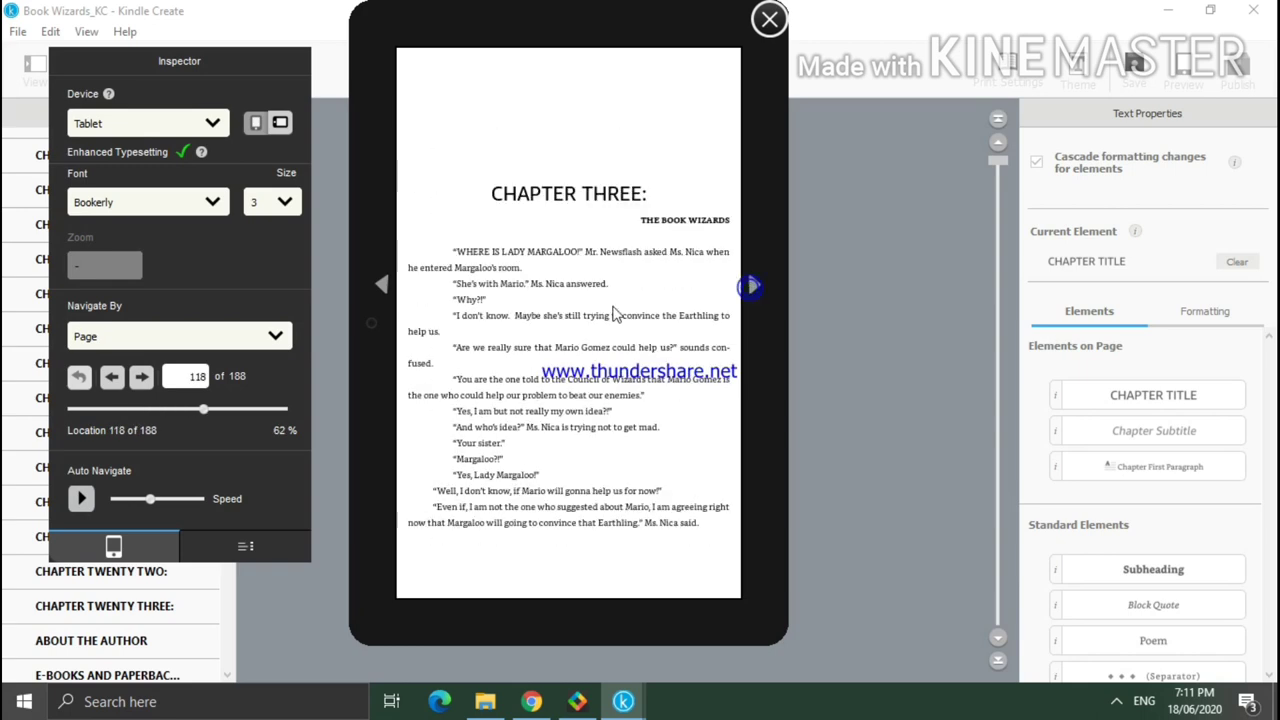
- View the Chapter Three page in the tablet preview at font size 5 and at font size 8
{"action": "left_click", "coordinate": [285, 203]}
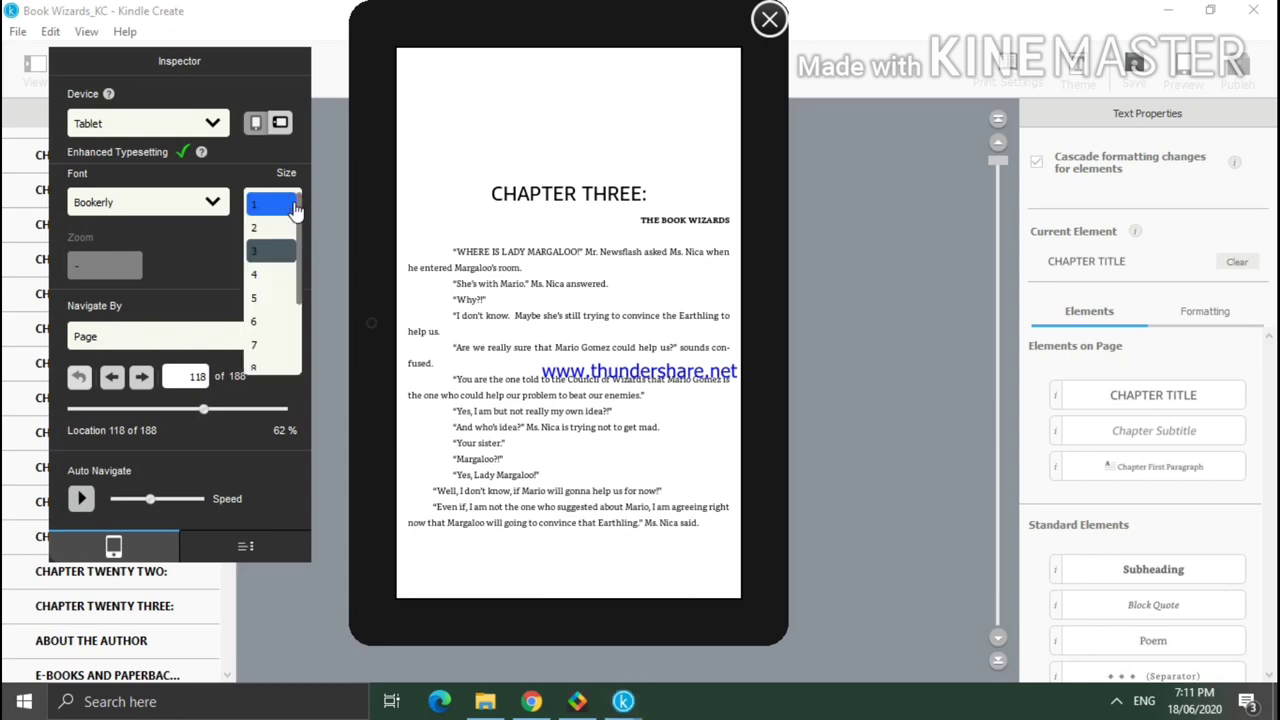
{"action": "left_click", "coordinate": [268, 299]}
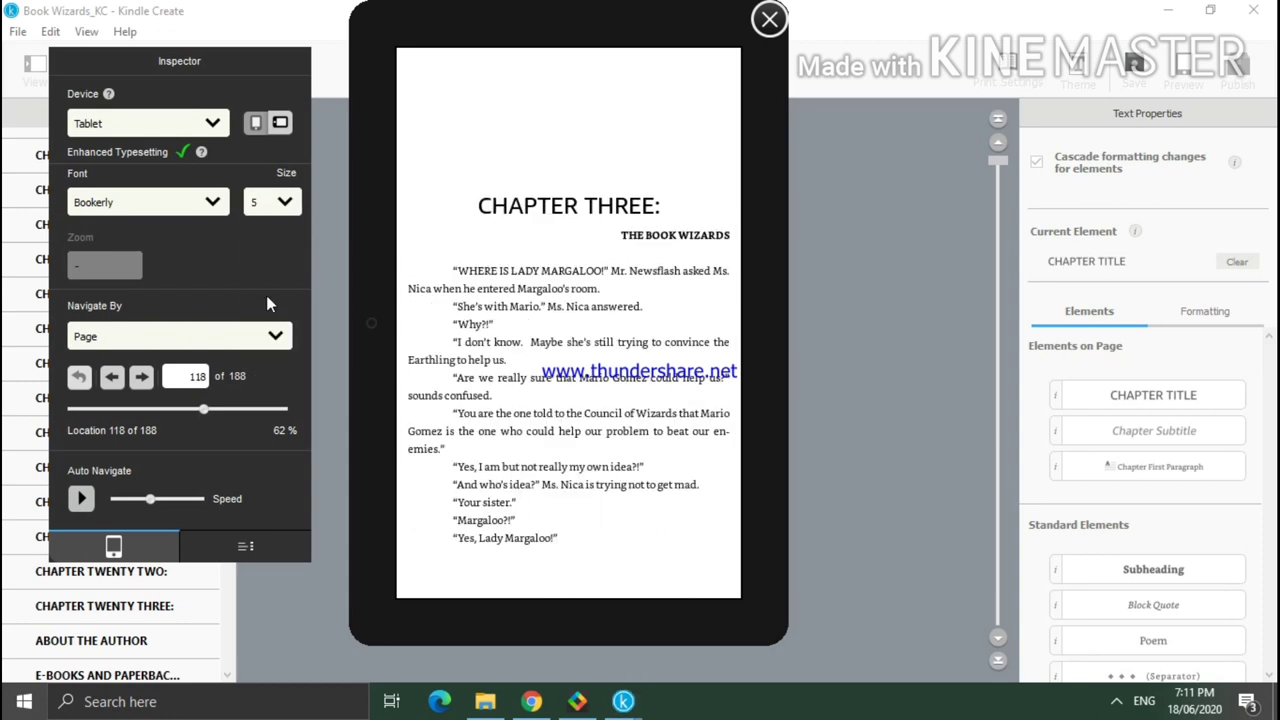
{"action": "left_click", "coordinate": [287, 203]}
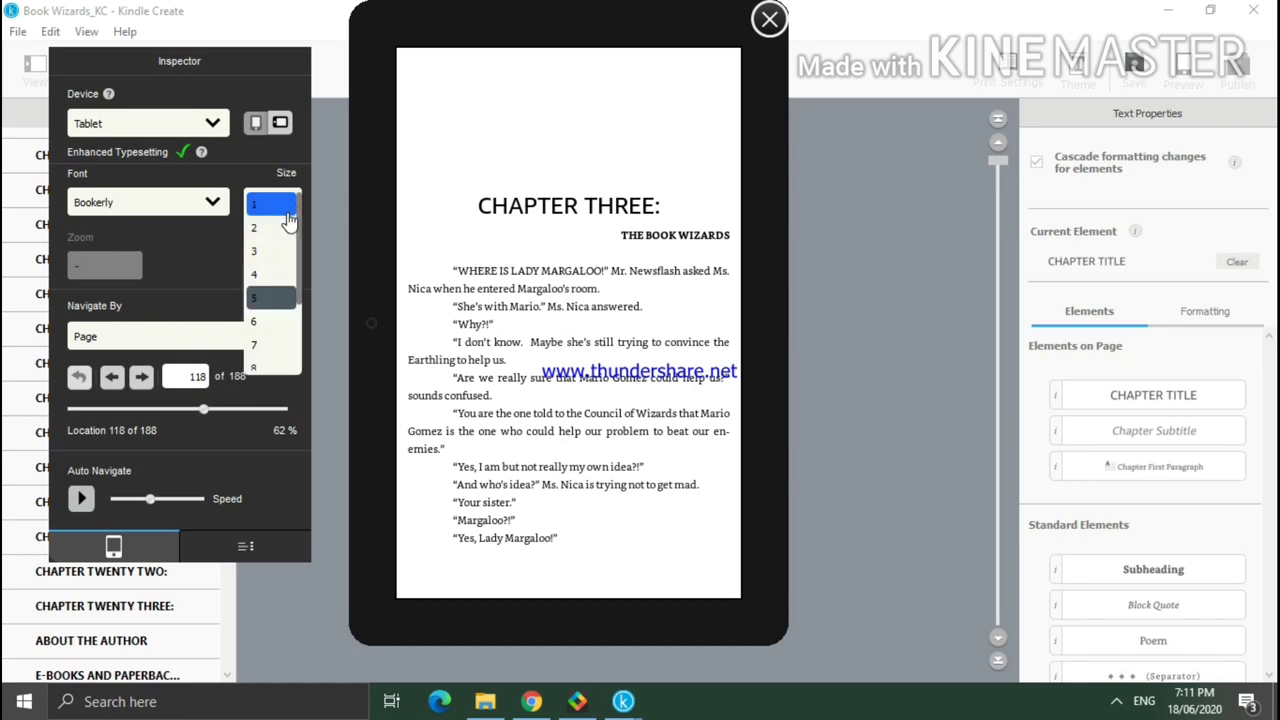
{"action": "left_click", "coordinate": [268, 364]}
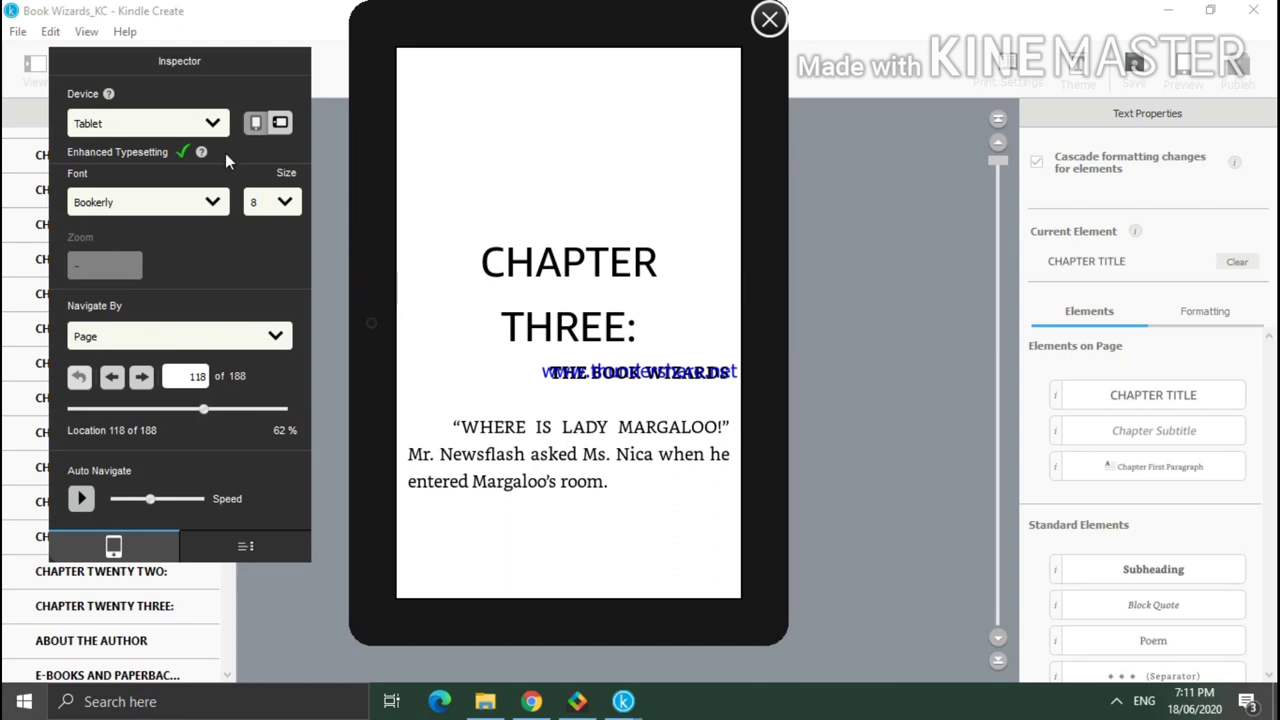
- Switch the preview device to Phone, check the page at font sizes 1 and 3, and close the preview
{"action": "left_click", "coordinate": [213, 125]}
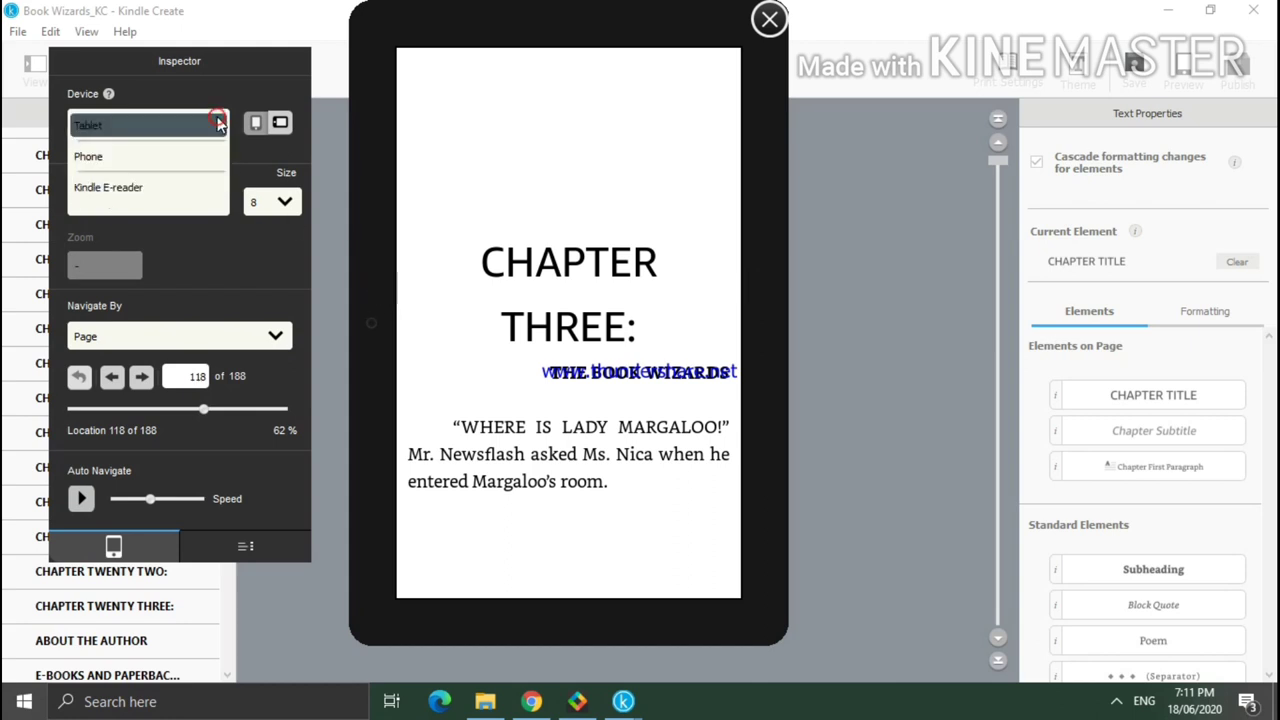
{"action": "left_click", "coordinate": [125, 158]}
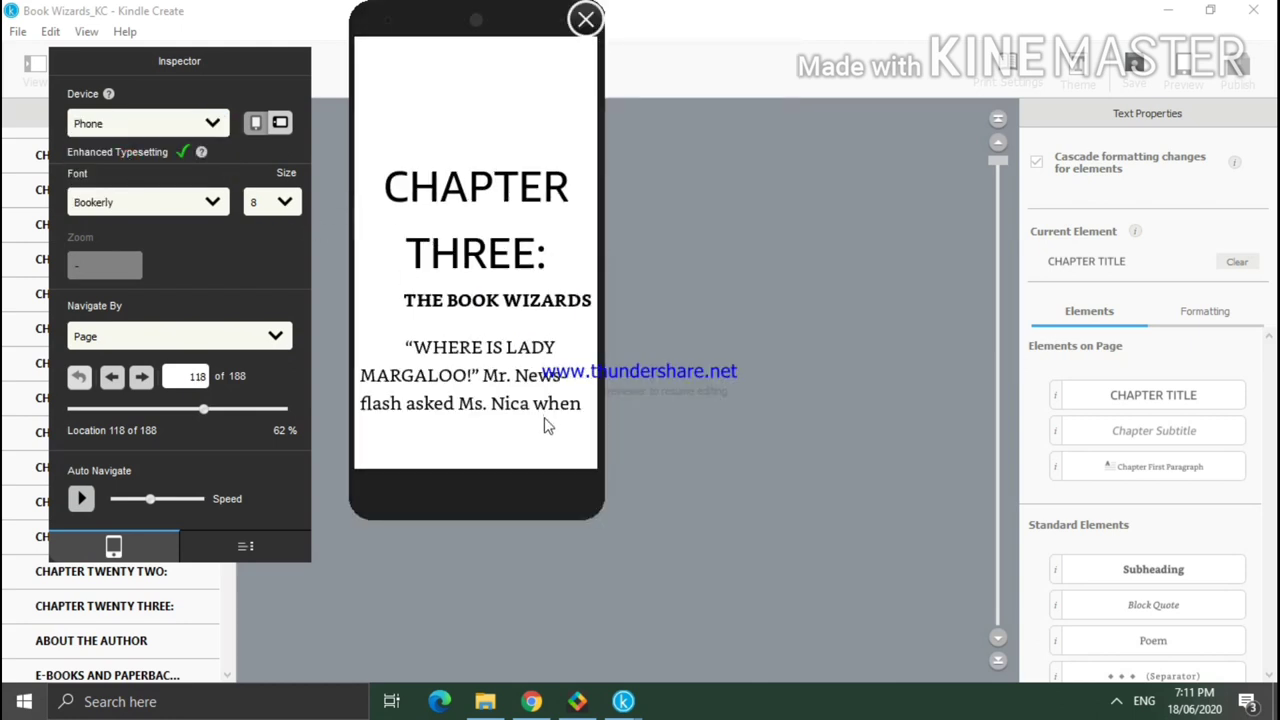
{"action": "left_click", "coordinate": [291, 206]}
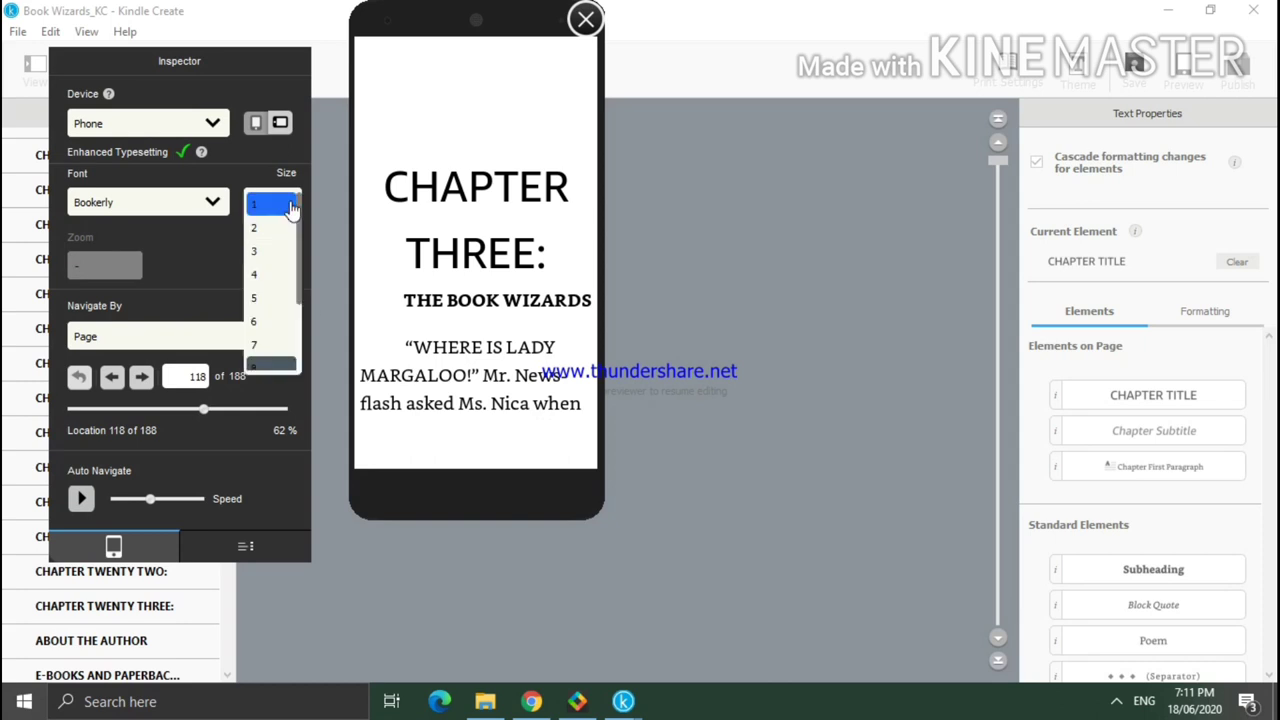
{"action": "left_click", "coordinate": [270, 205]}
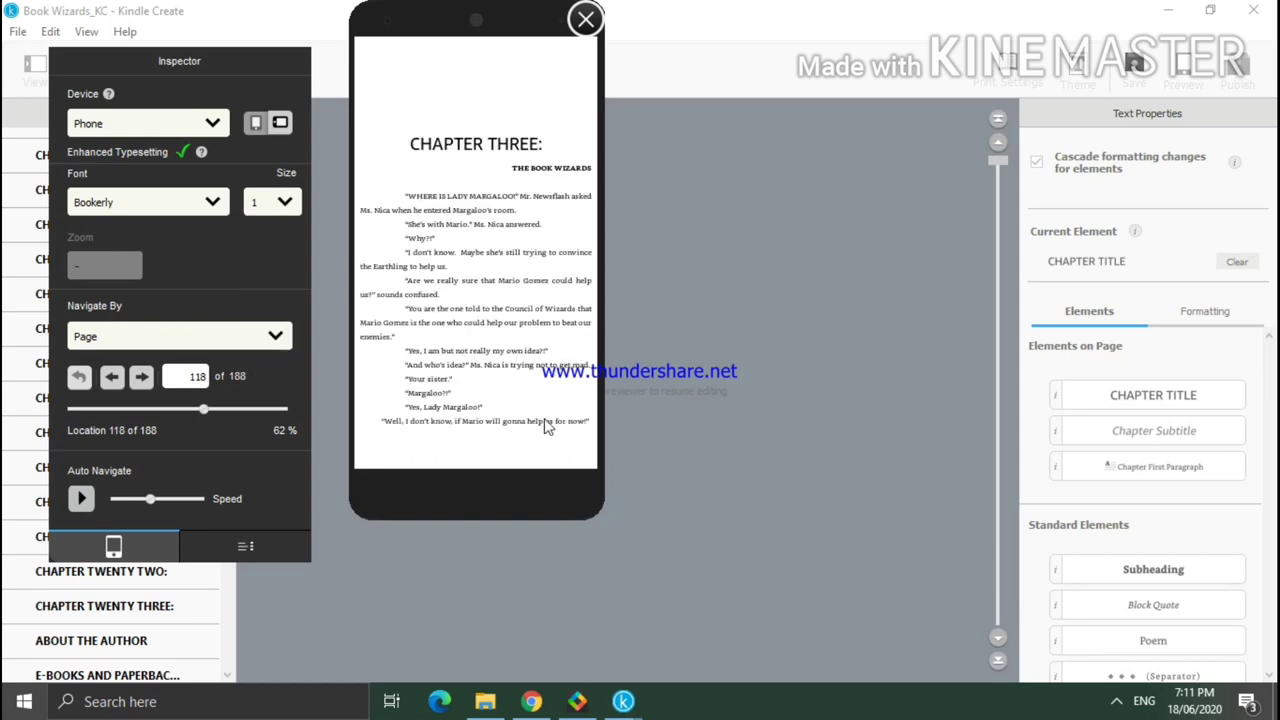
{"action": "left_click", "coordinate": [285, 202]}
{"action": "left_click", "coordinate": [265, 255]}
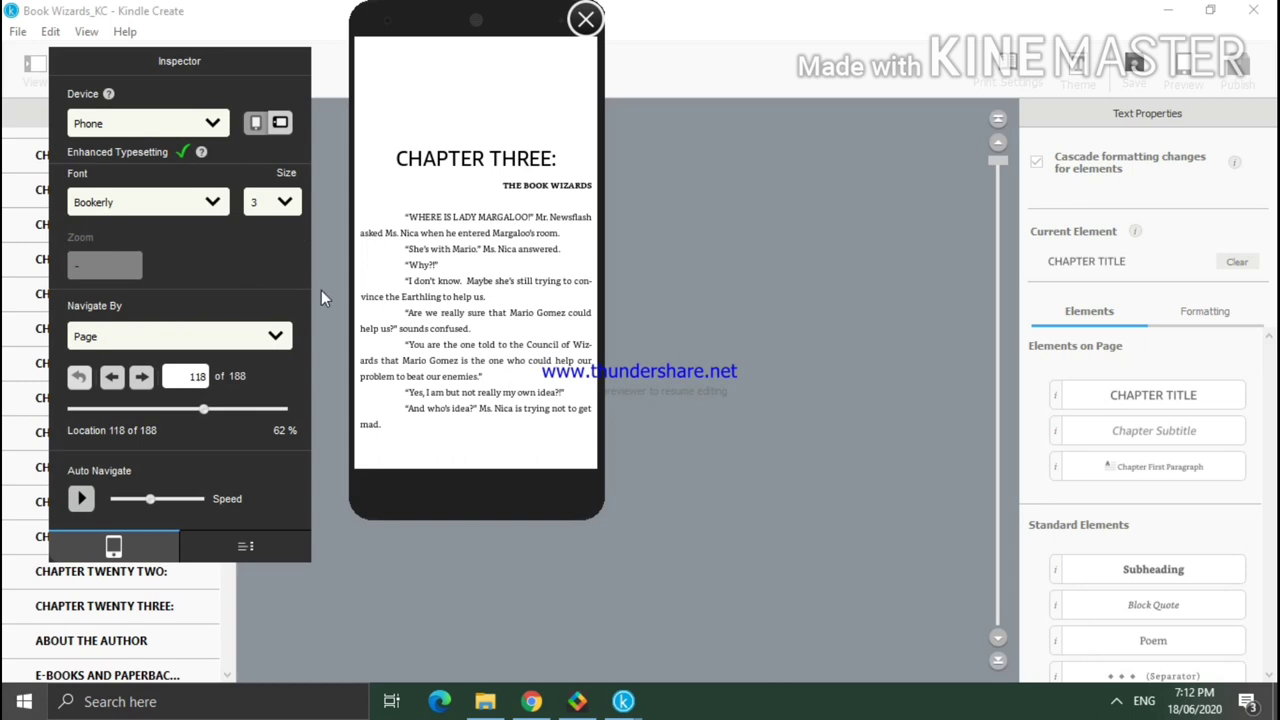
{"action": "left_click", "coordinate": [286, 203]}
{"action": "left_click", "coordinate": [263, 250]}
{"action": "left_click", "coordinate": [586, 18]}
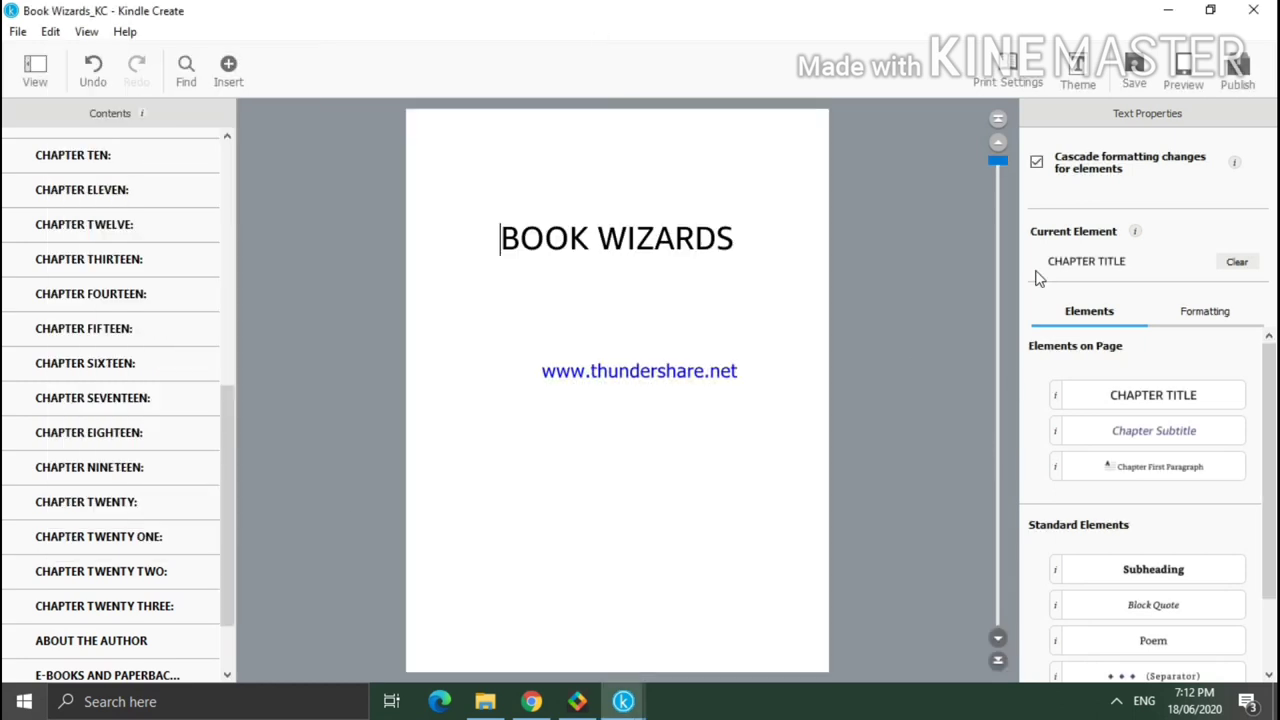
- Export the book for publication as Book Wizards.kpf in the Book Wizards folder and show the folder containing the package
{"action": "left_click", "coordinate": [1238, 68]}
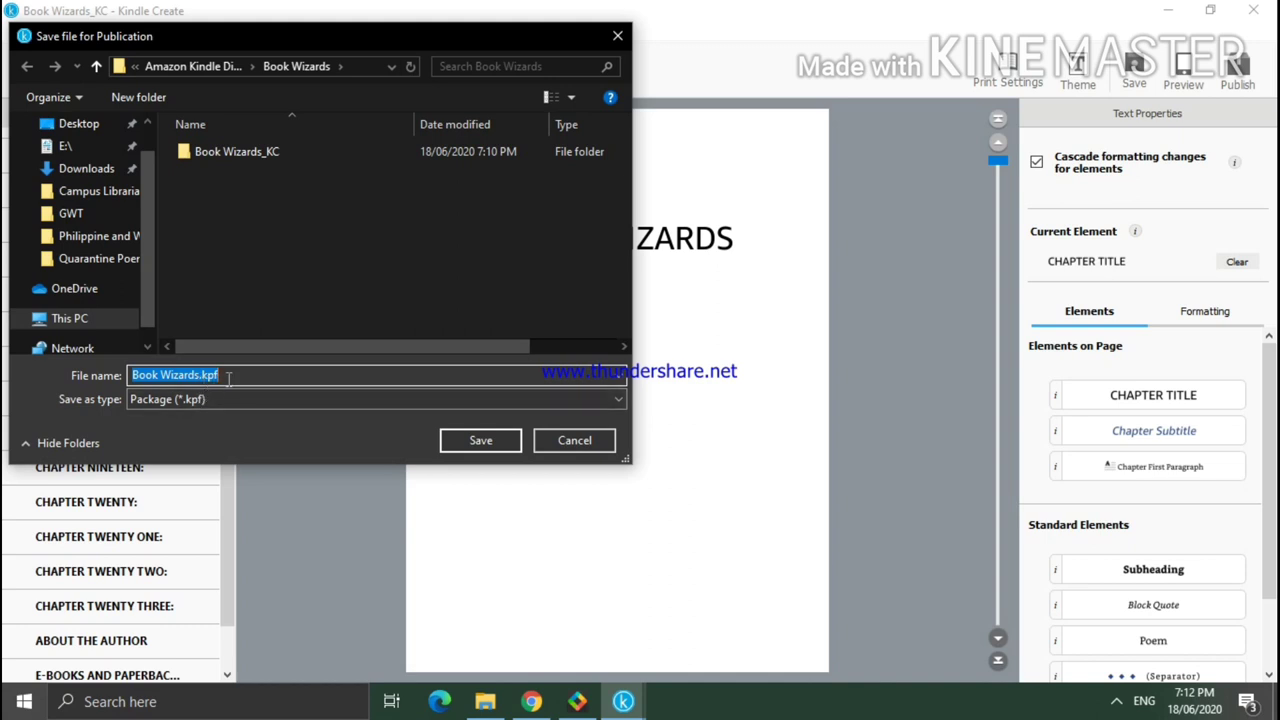
{"action": "left_click", "coordinate": [480, 443]}
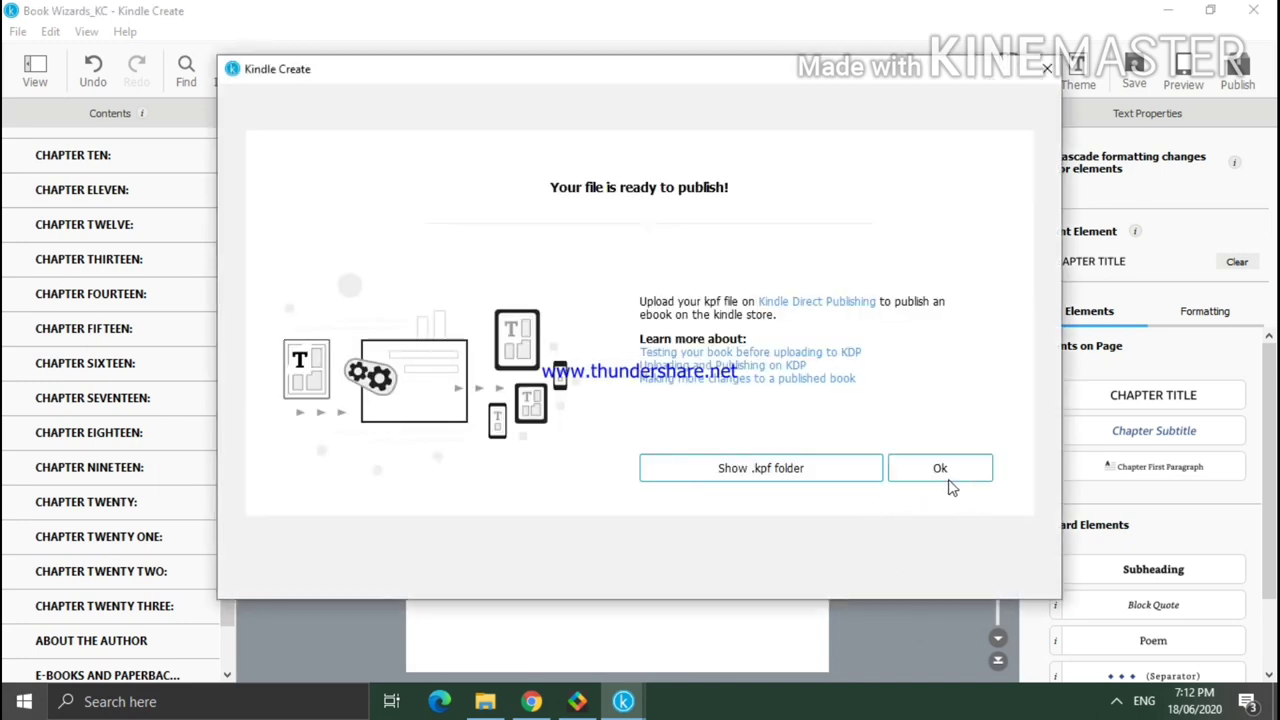
{"action": "left_click", "coordinate": [805, 472]}
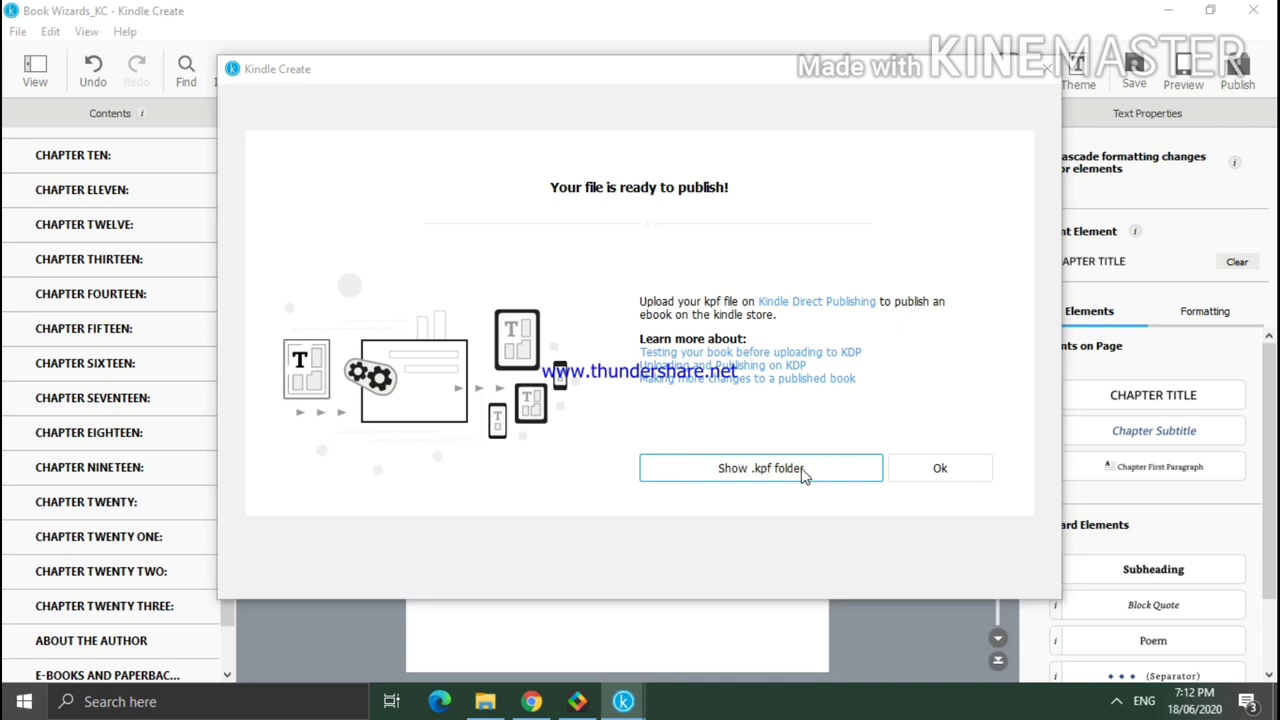